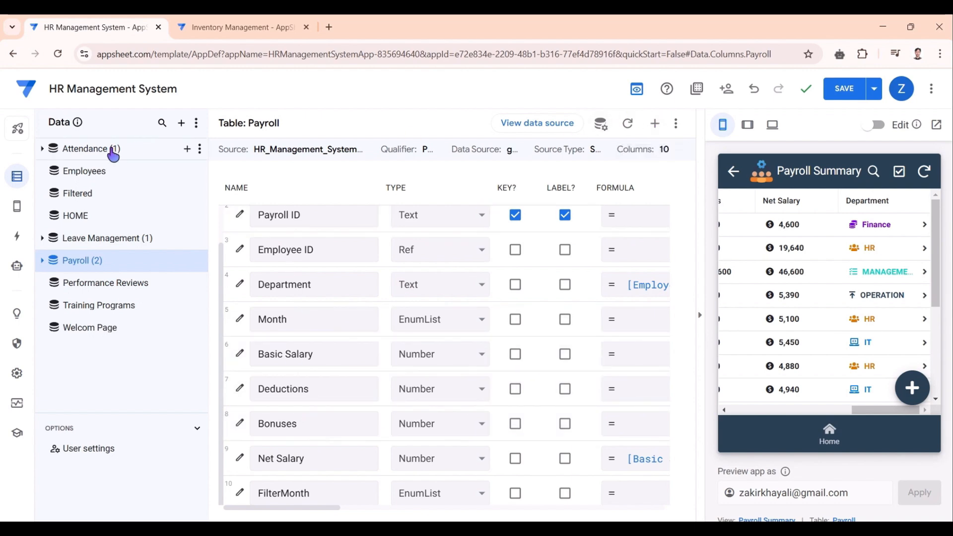
- Show the Employees table's 18 columns in the HR Management System editor
click(18, 181)
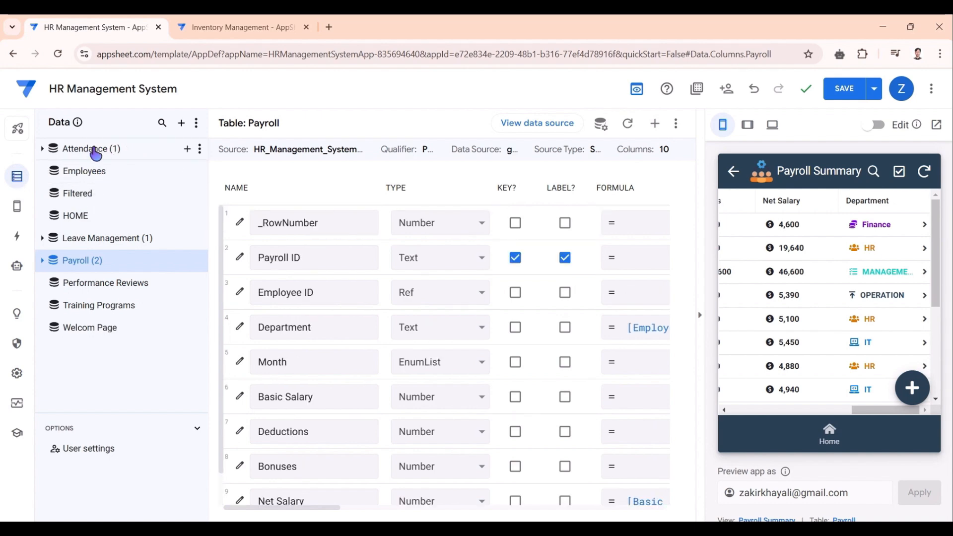
click(96, 176)
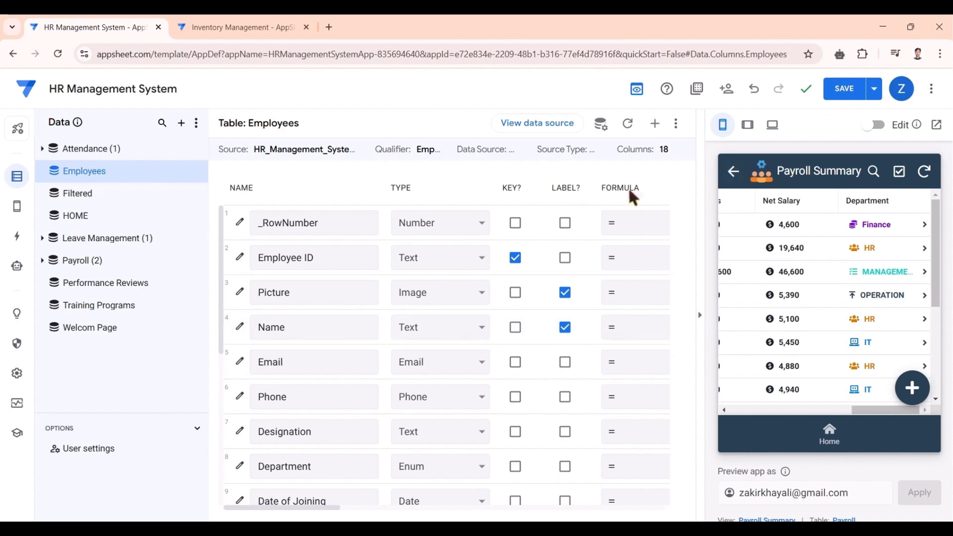
- Browse the Employees columns, select Payroll, and launch the HR app in a new browser tab
scroll(344, 348, down, 6)
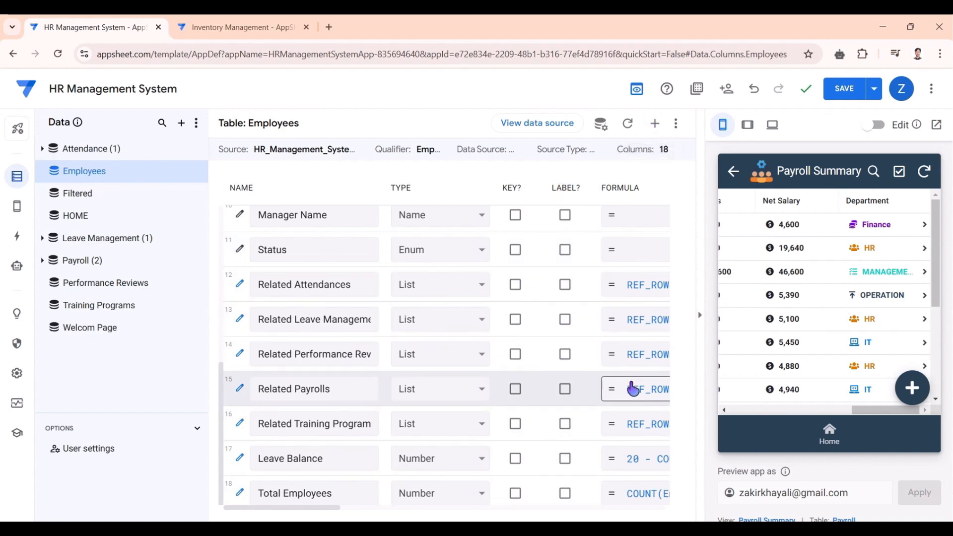
scroll(492, 293, up, 6)
scroll(492, 293, down, 6)
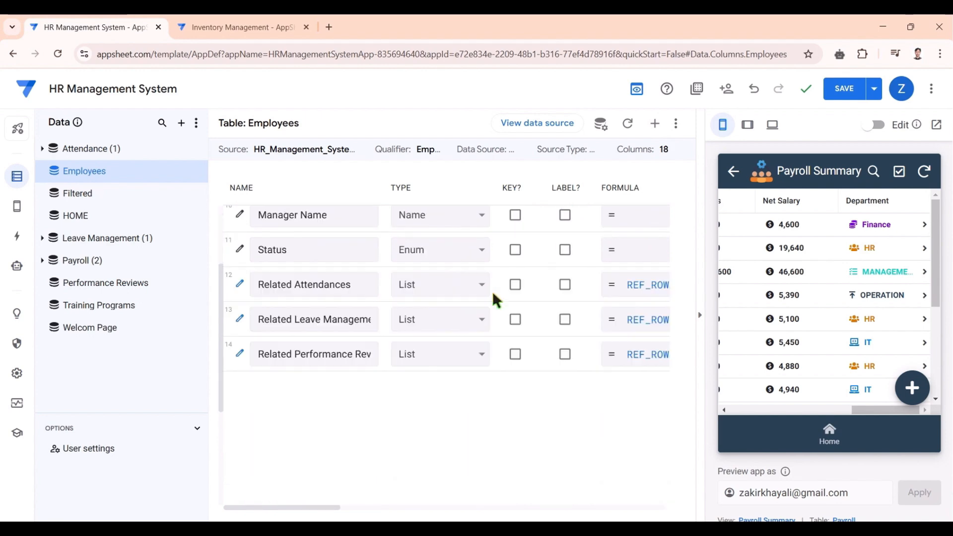
scroll(492, 293, up, 6)
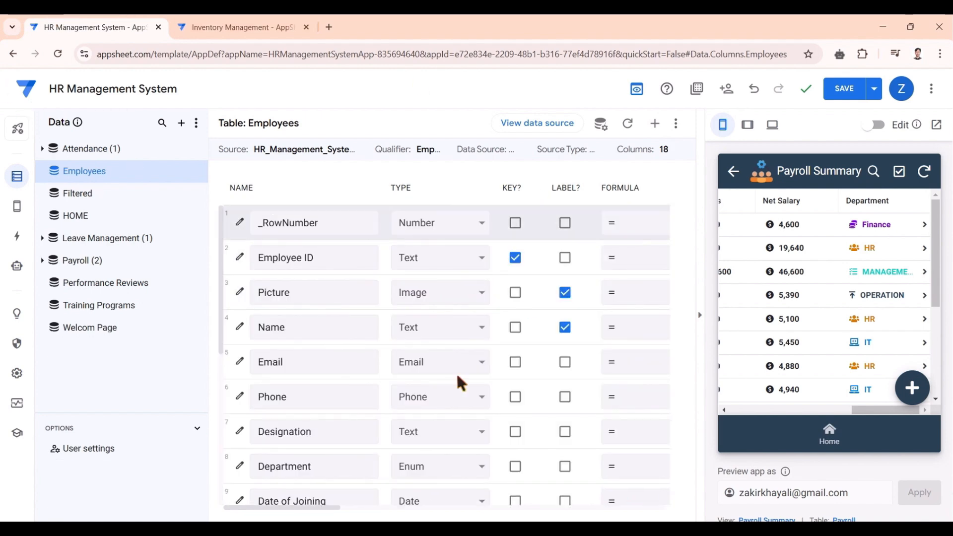
scroll(410, 350, down, 4)
scroll(410, 350, down, 3)
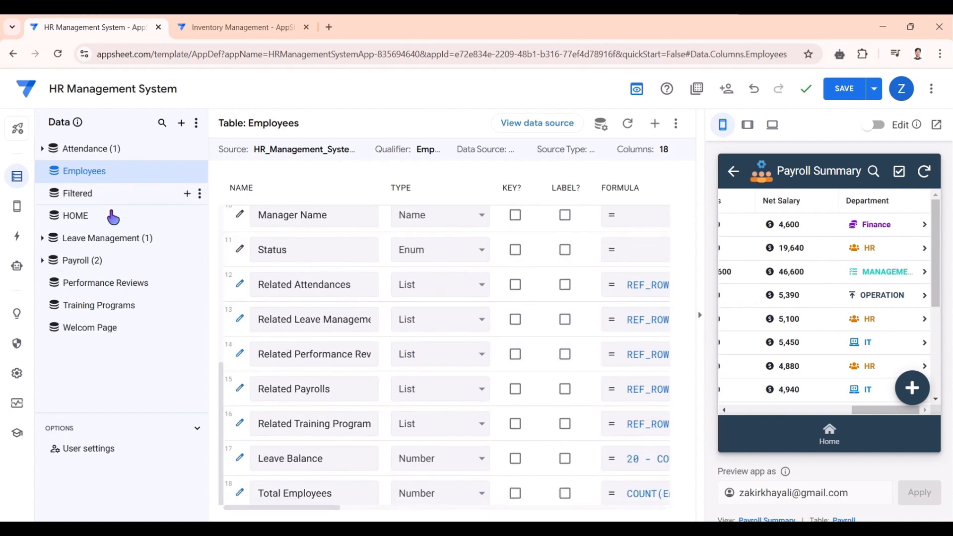
click(75, 263)
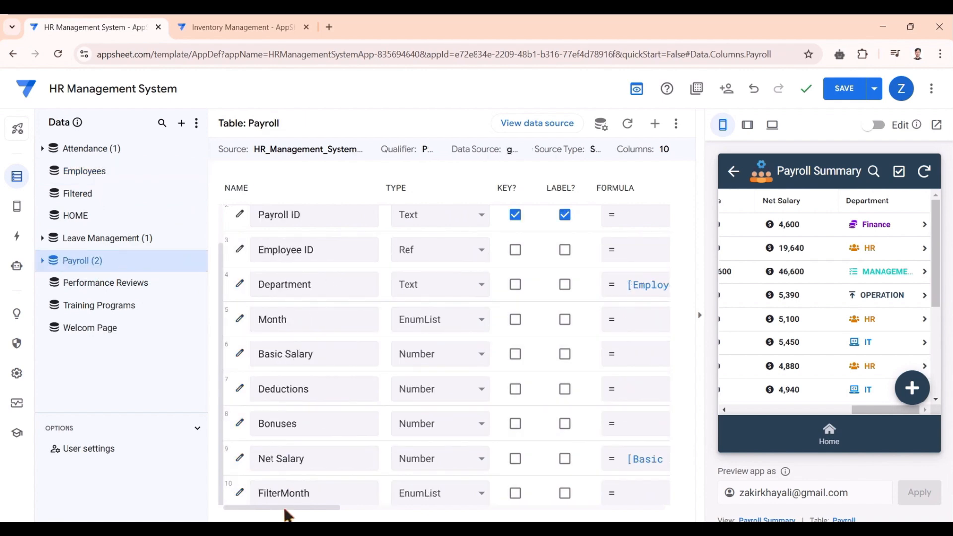
scroll(311, 285, up, 1)
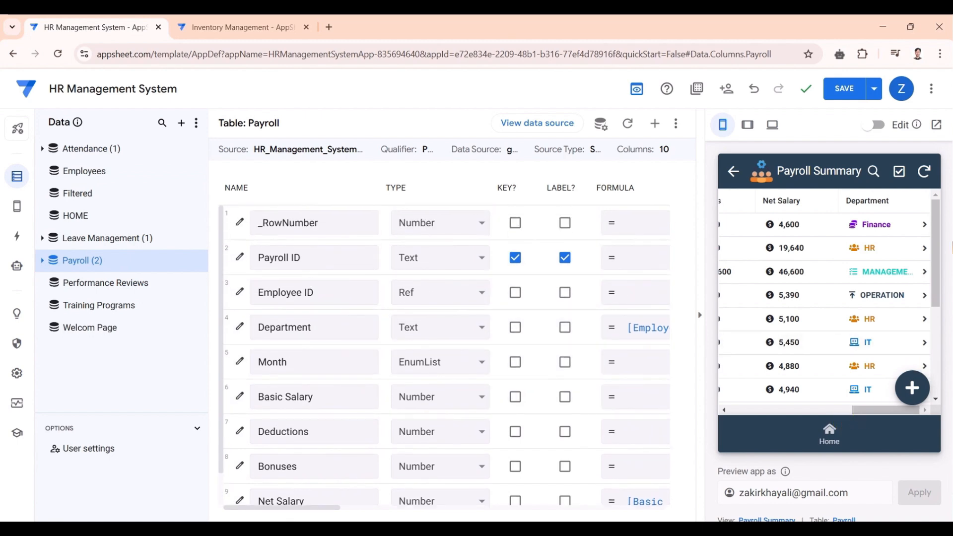
click(938, 127)
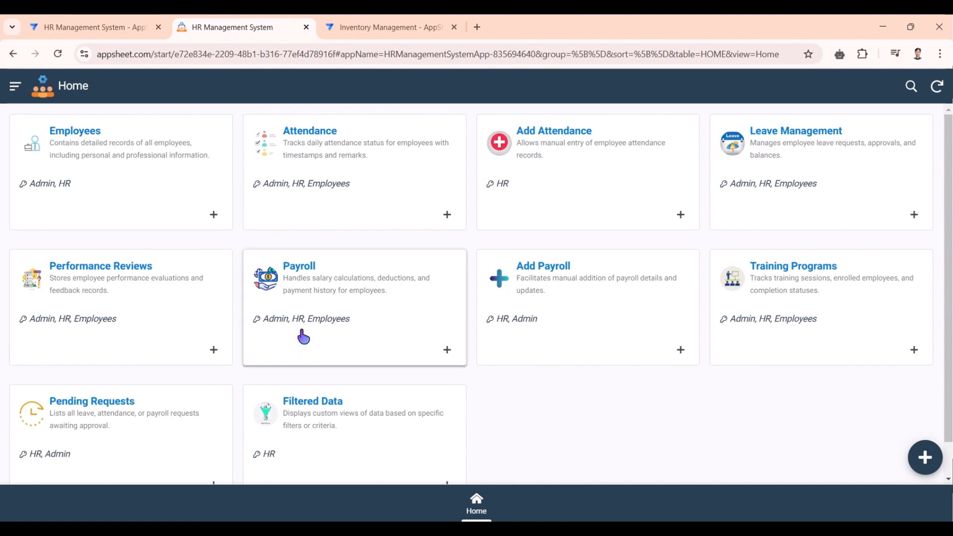
- Open the Payroll card to view the Payroll Summary salary records
click(346, 306)
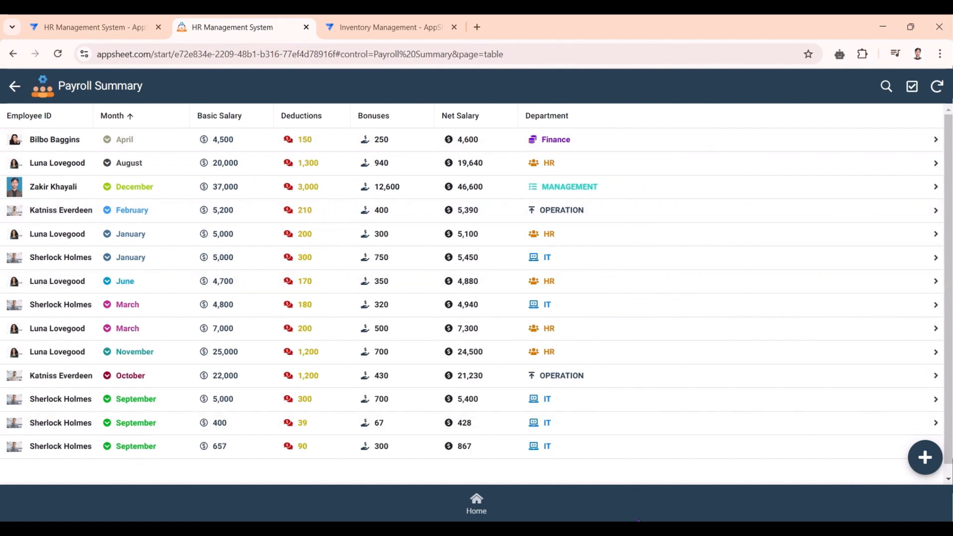
- Add a Payroll virtual column named Salary Status and bring up its blank app formula
click(124, 25)
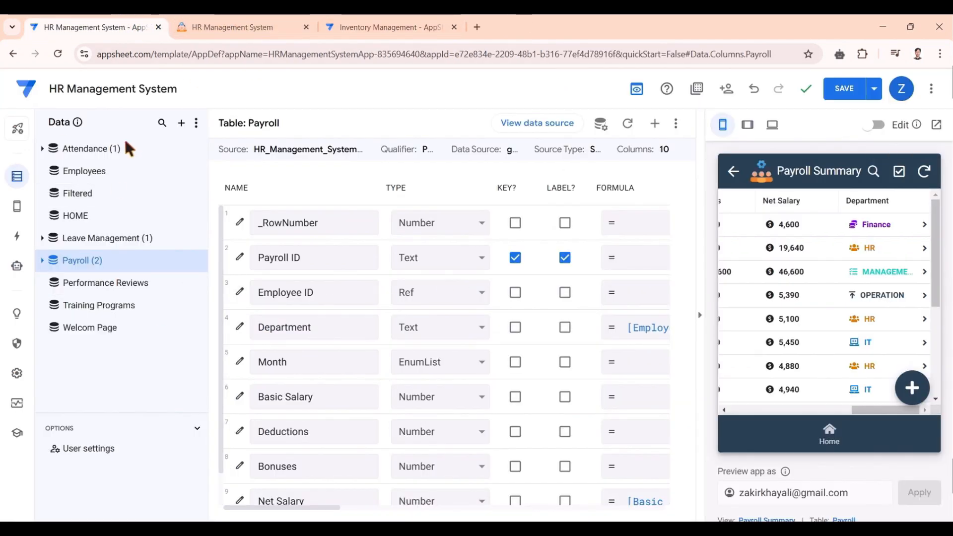
scroll(405, 283, down, 1)
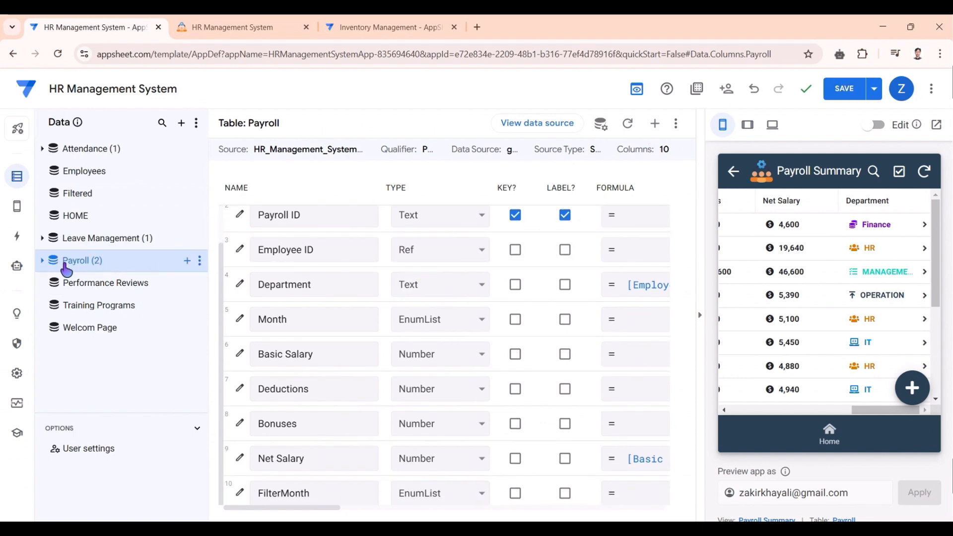
scroll(404, 341, up, 1)
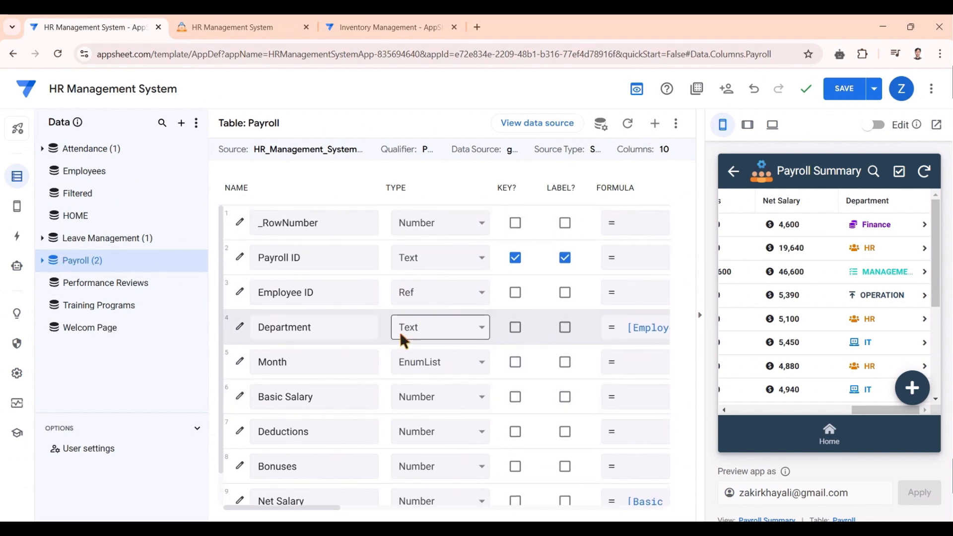
scroll(404, 329, down, 1)
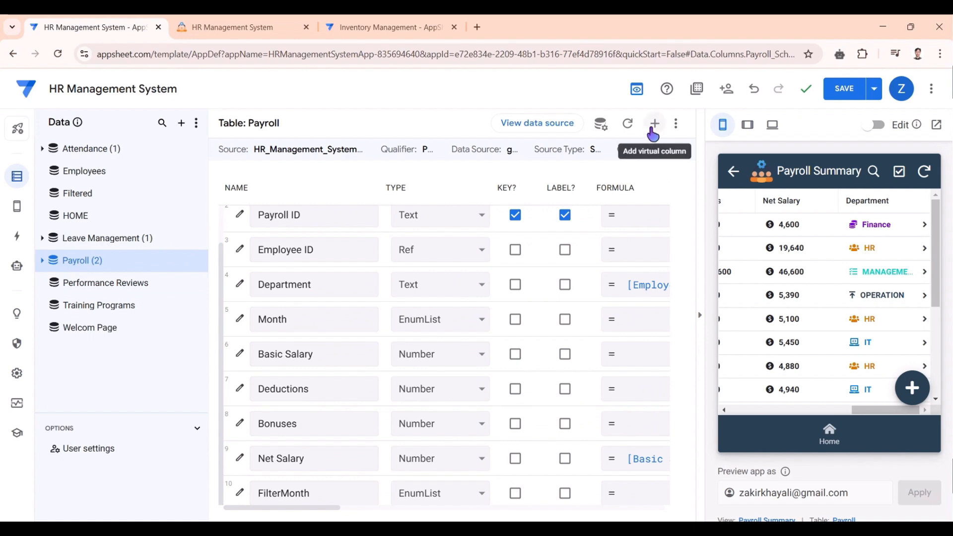
click(653, 128)
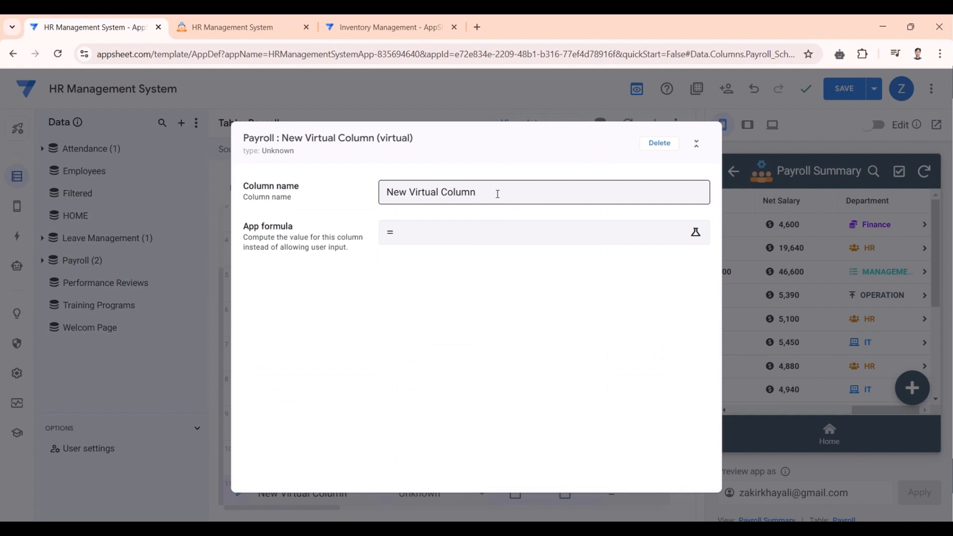
drag(497, 193, 386, 192)
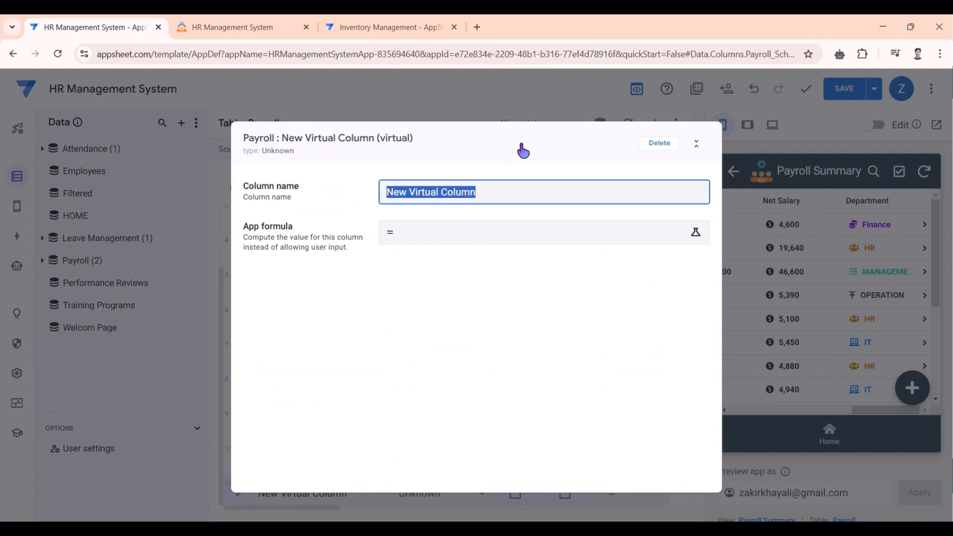
text(Salary Status)
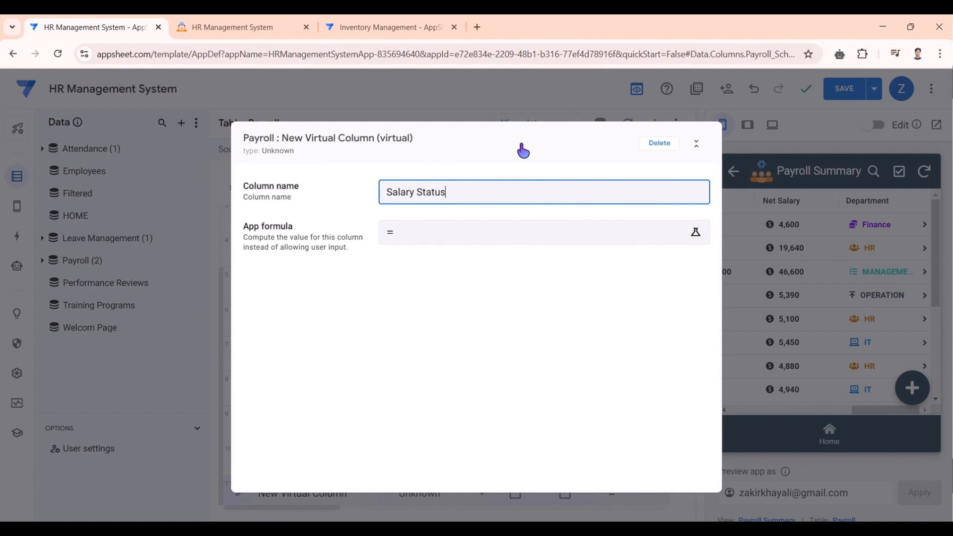
click(442, 243)
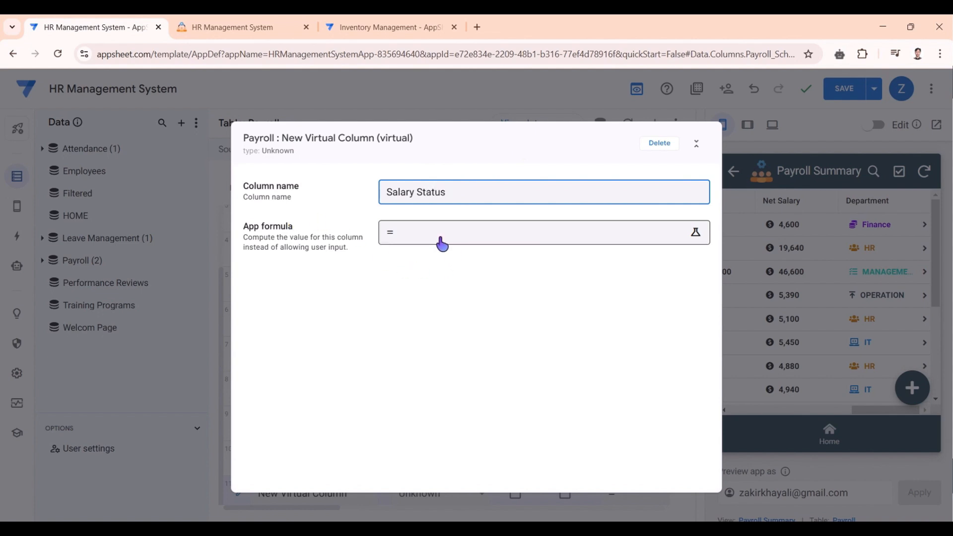
click(442, 243)
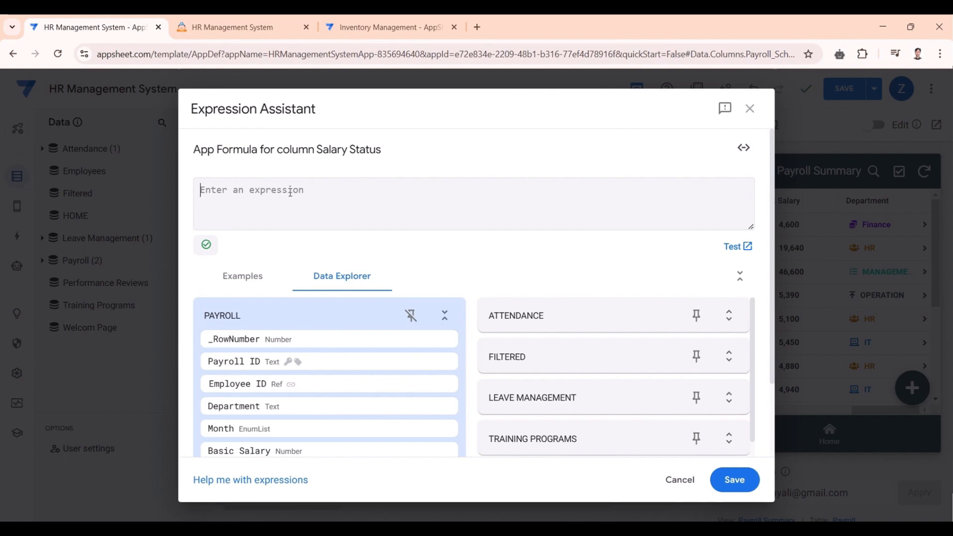
- Enter the formula IF([Basic Salary] > 20000, "High", "Low") using autocomplete
text(if)
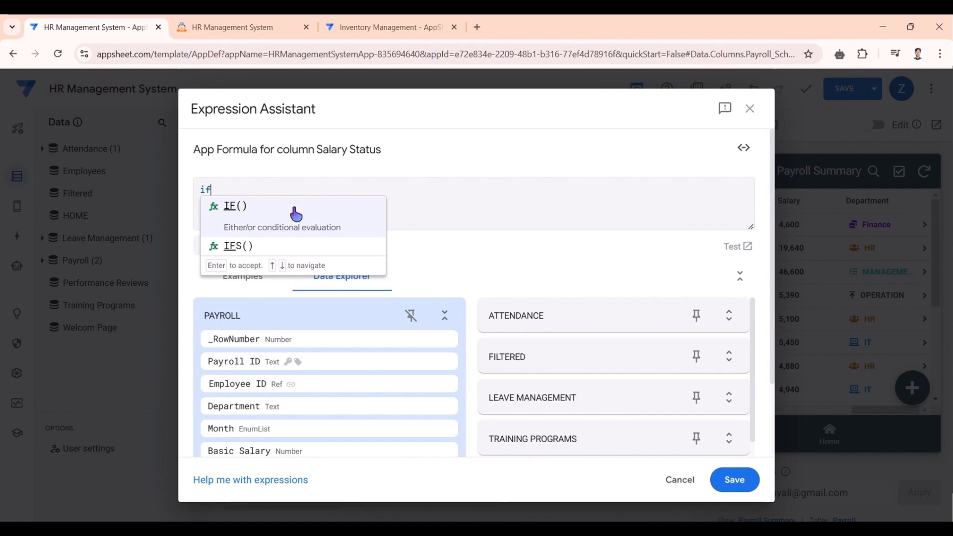
click(293, 206)
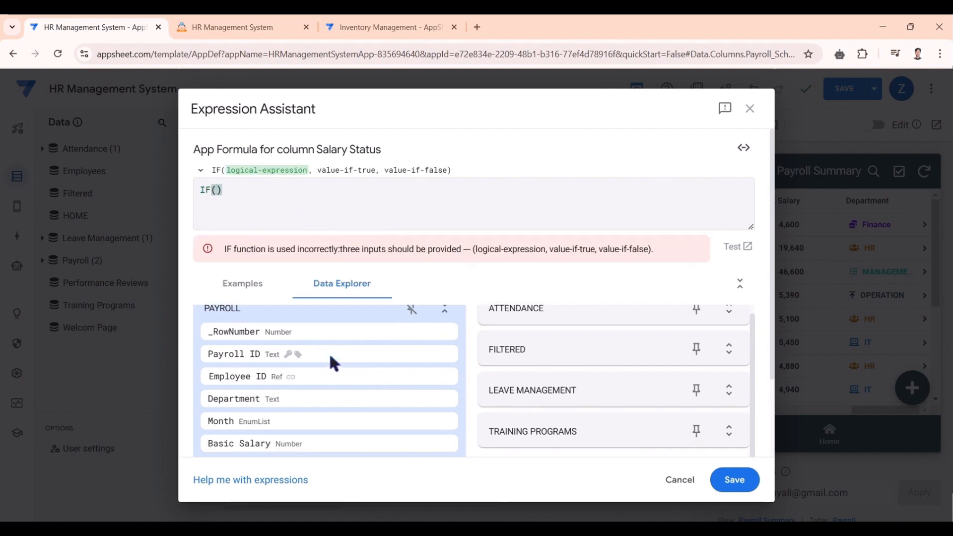
scroll(329, 352, down, 1)
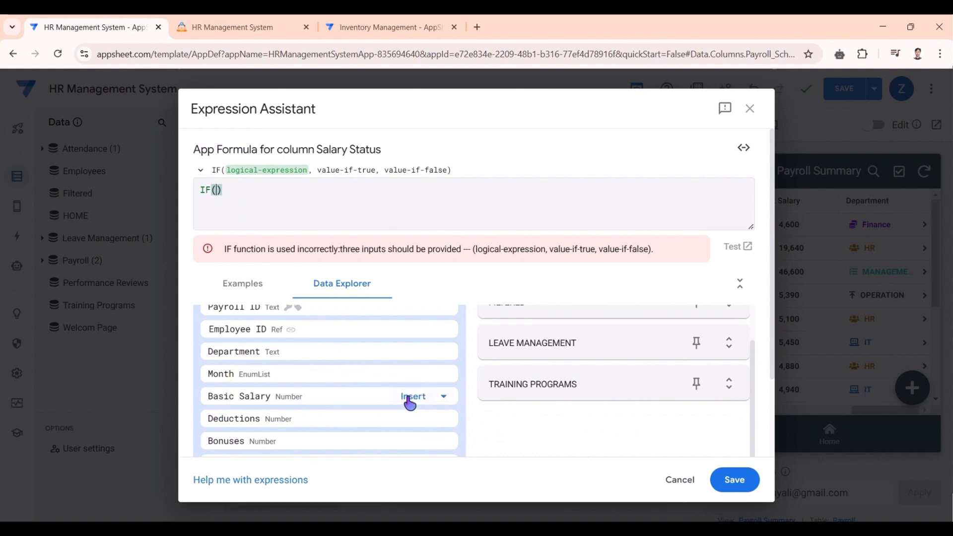
click(410, 399)
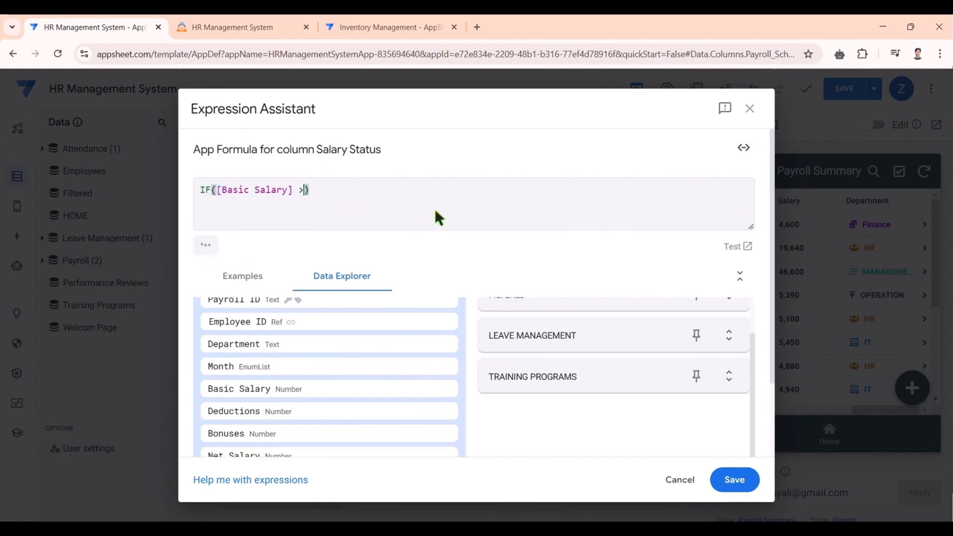
text(> 20000,)
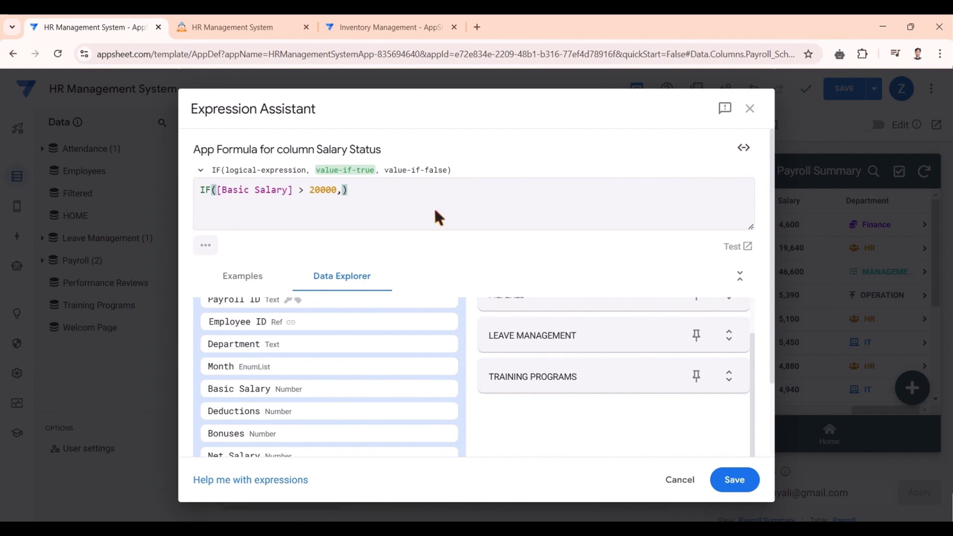
text( ")
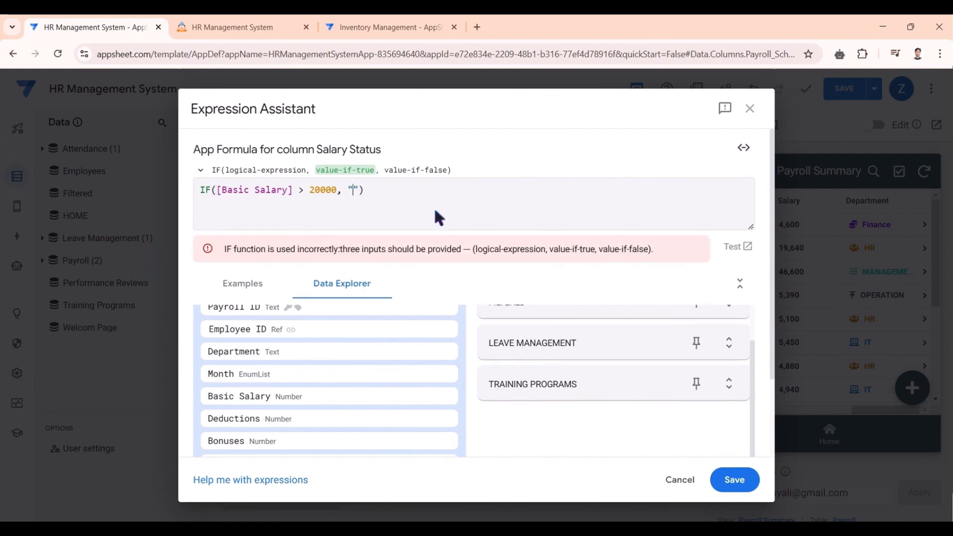
text(H)
text(igh)
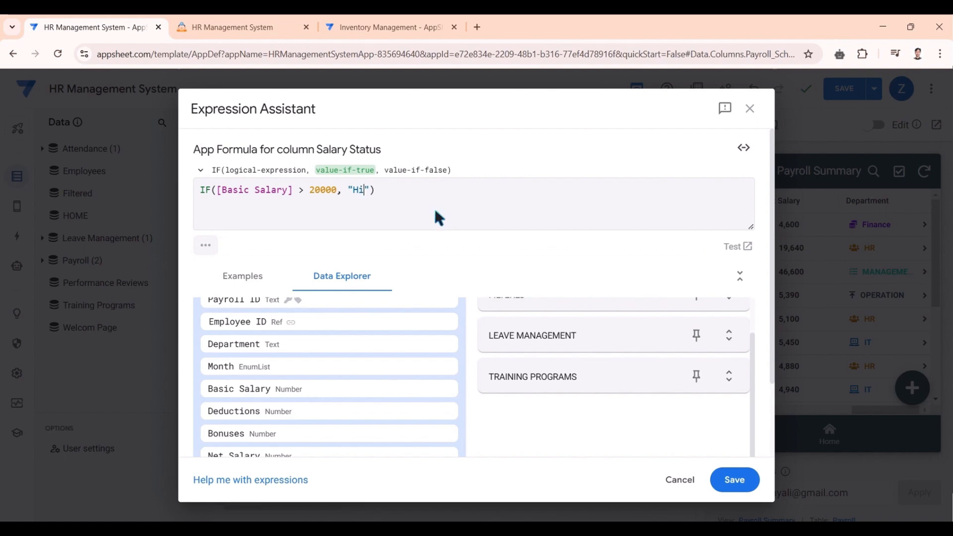
text(", )
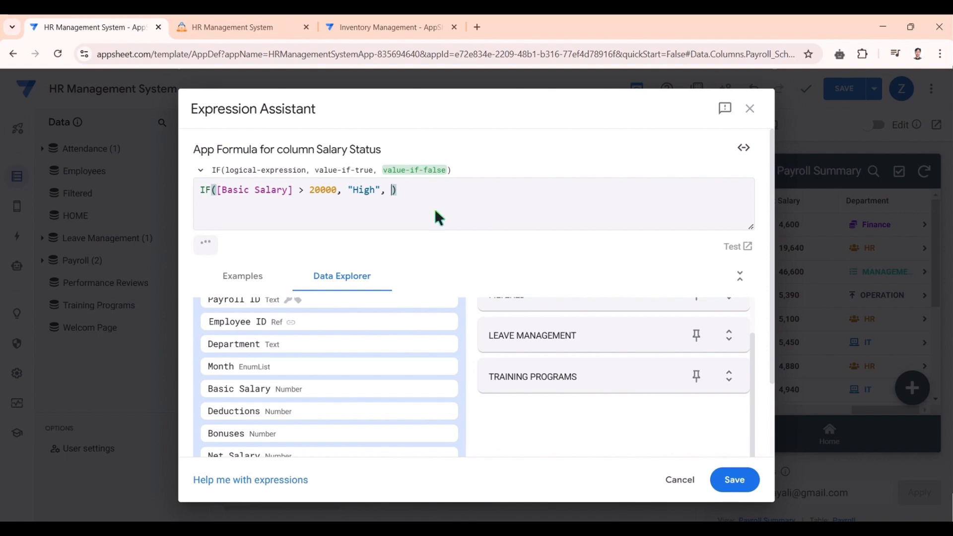
text("Low)
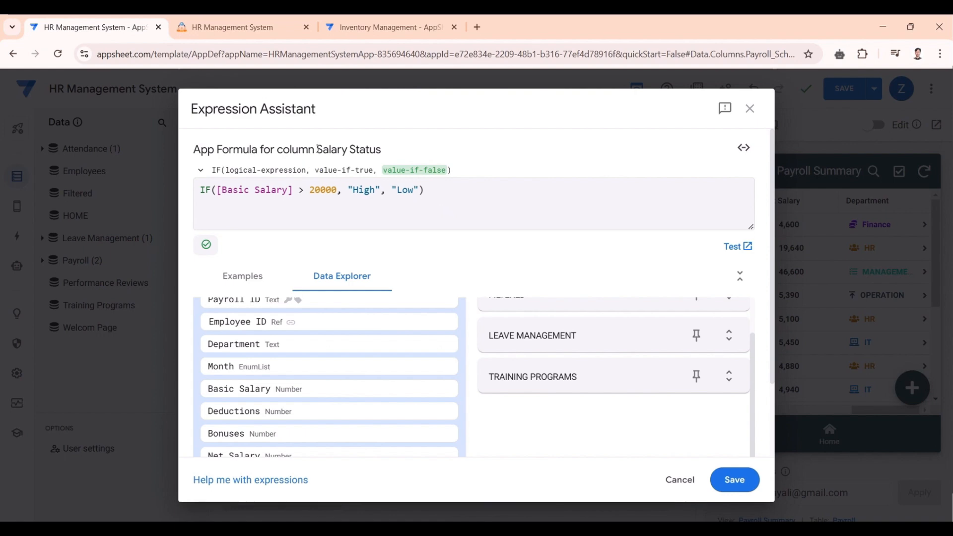
- Review the condition and High/Low results, then save the Salary Status formula
drag(319, 146, 388, 149)
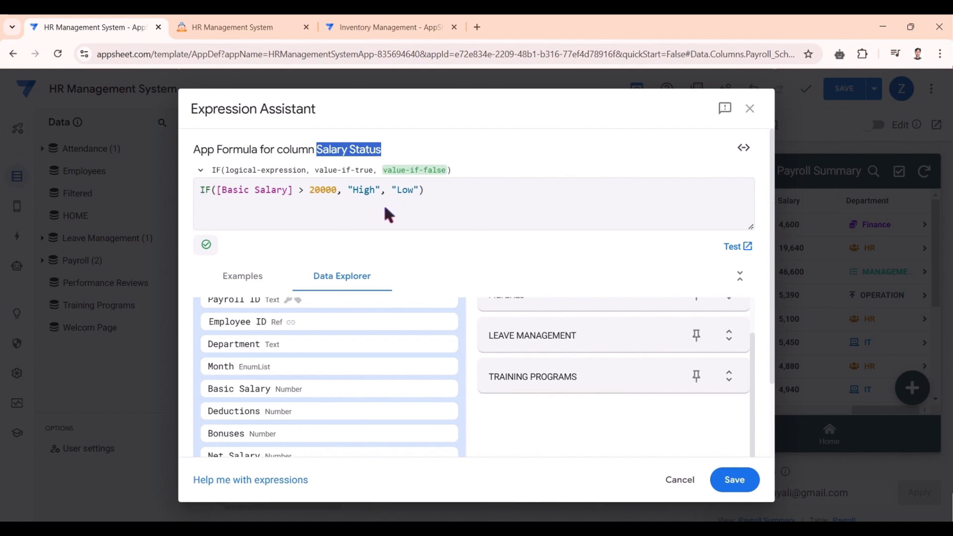
drag(266, 190, 375, 190)
click(364, 194)
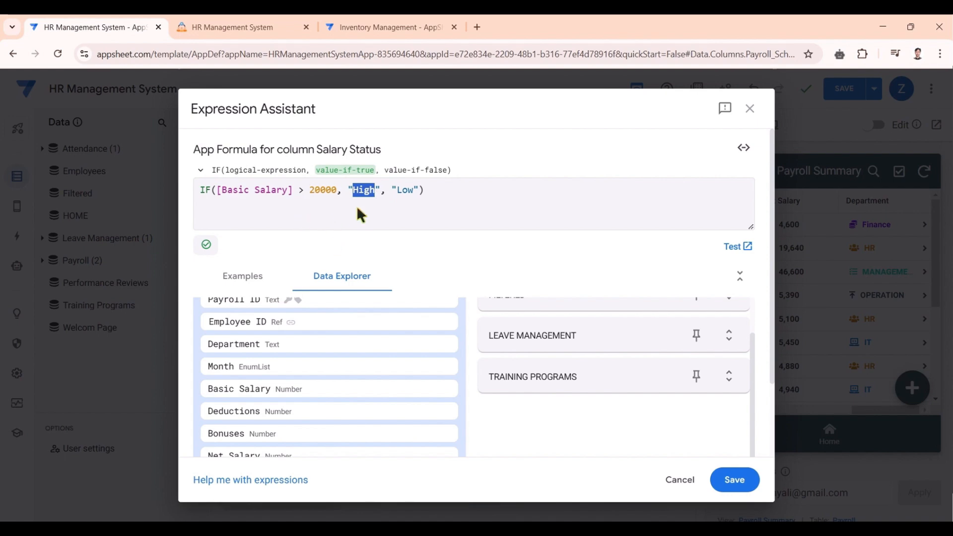
drag(392, 190, 420, 190)
click(434, 219)
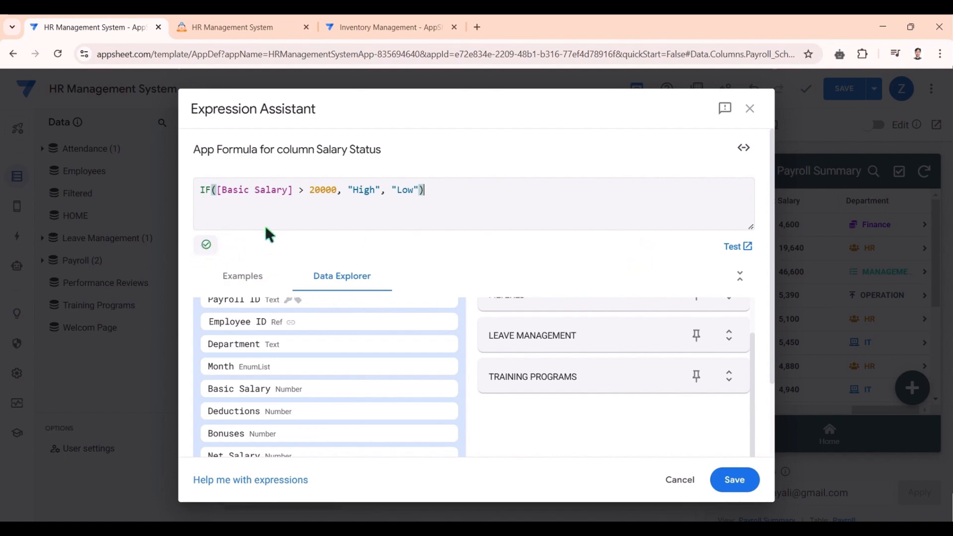
click(734, 479)
- Save the Payroll changes and view Salary Status in the live app's Payroll Summary
click(674, 142)
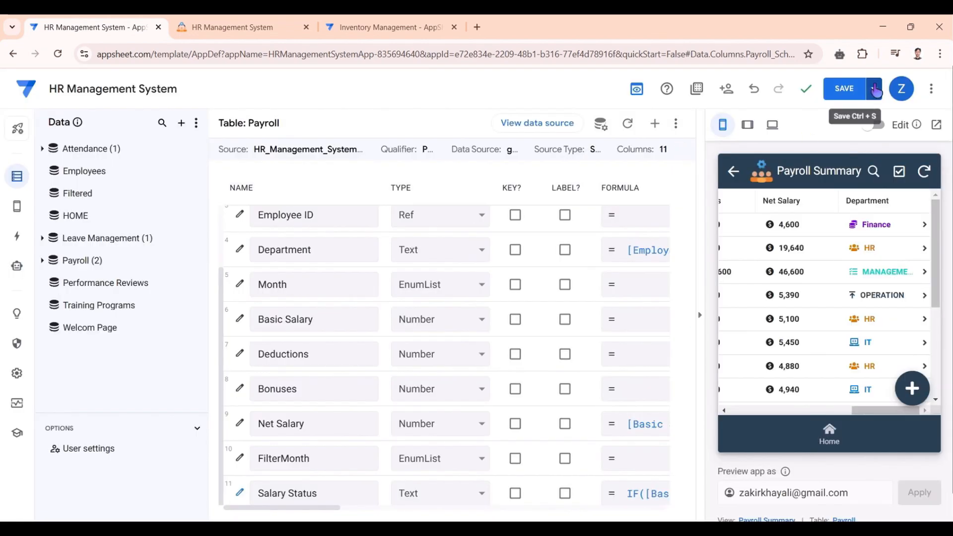
click(844, 88)
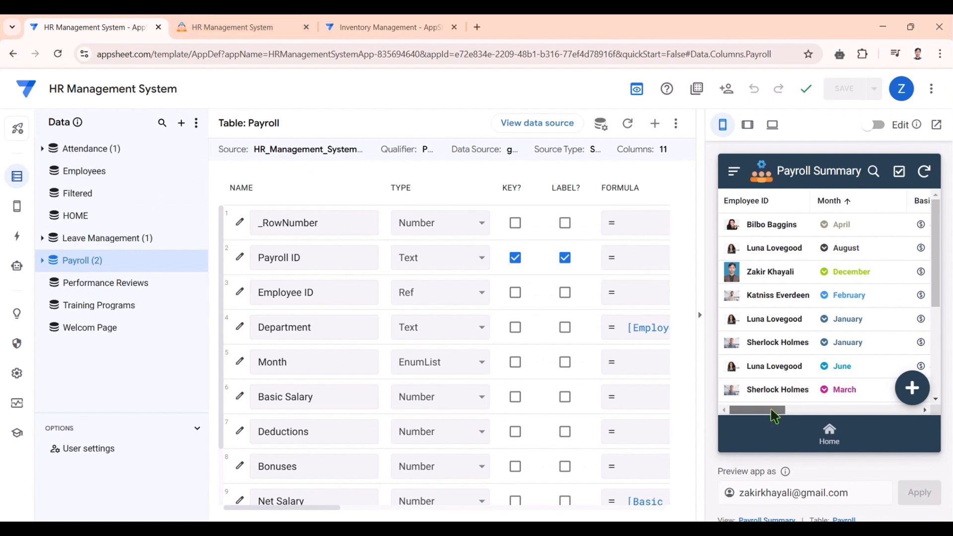
drag(774, 410, 923, 417)
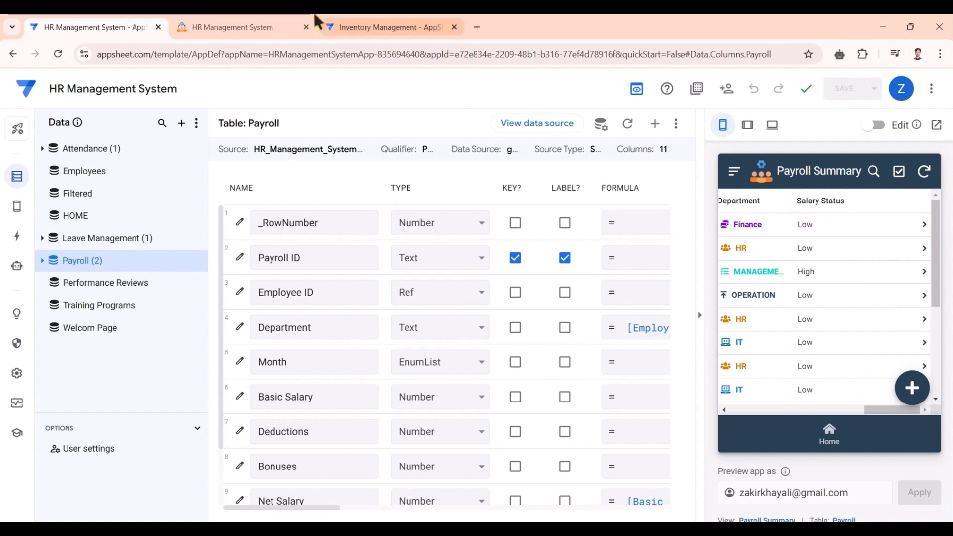
click(255, 26)
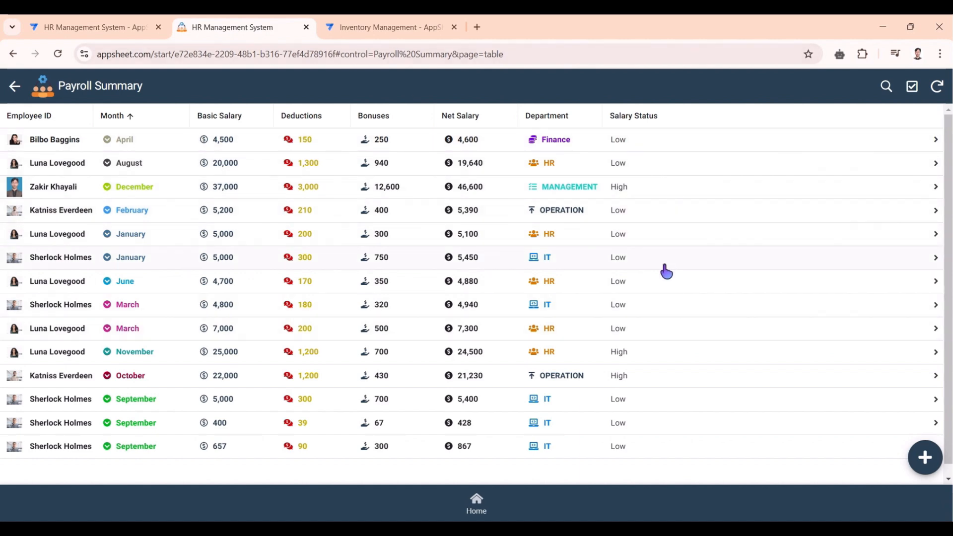
- Return to the editor's Payroll columns and untick LABEL? for Month
click(123, 21)
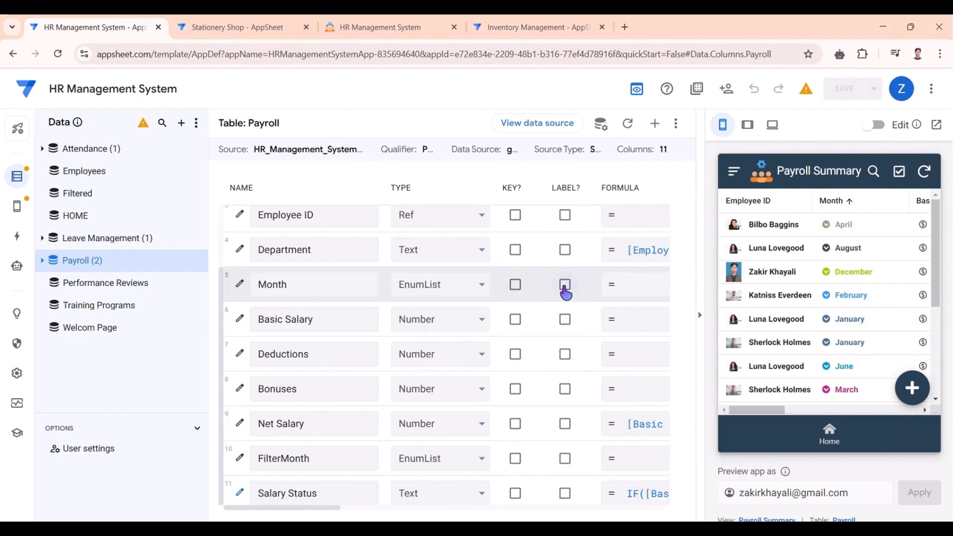
click(564, 287)
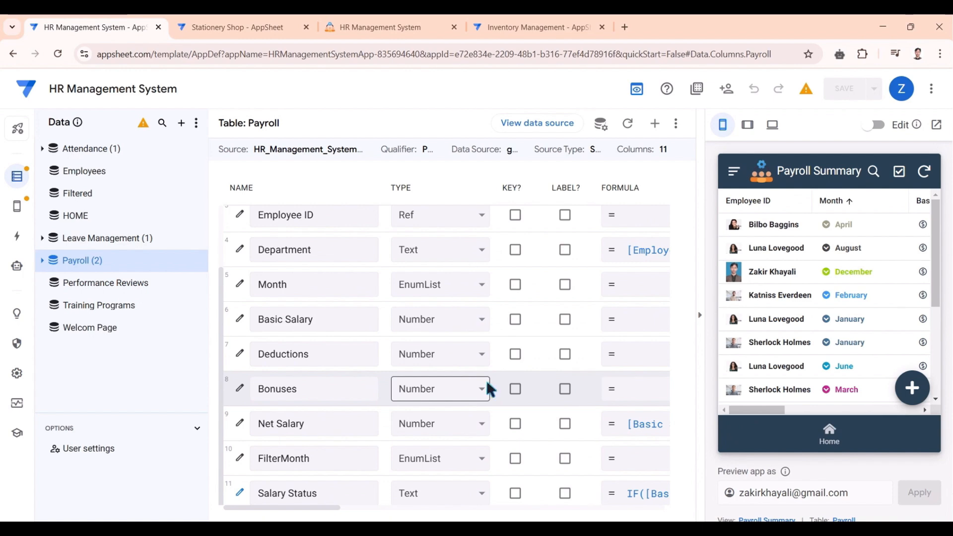
- Add a Payroll virtual column named Employee Names and open its formula editor
click(654, 125)
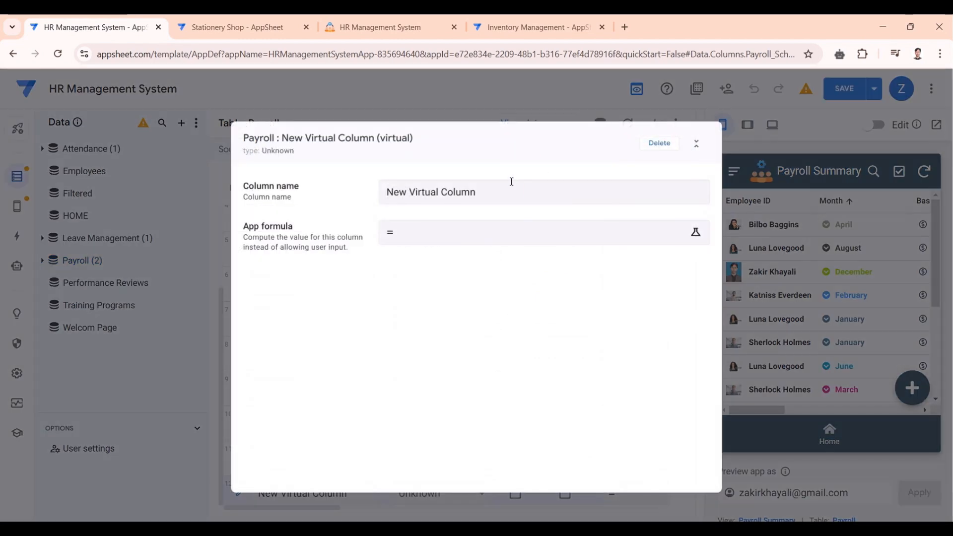
drag(477, 192, 362, 190)
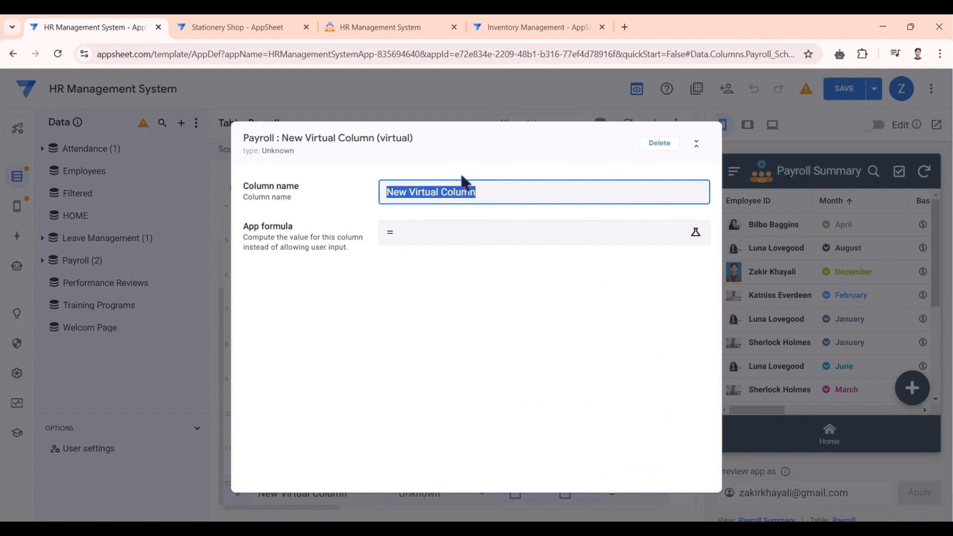
text(Empl)
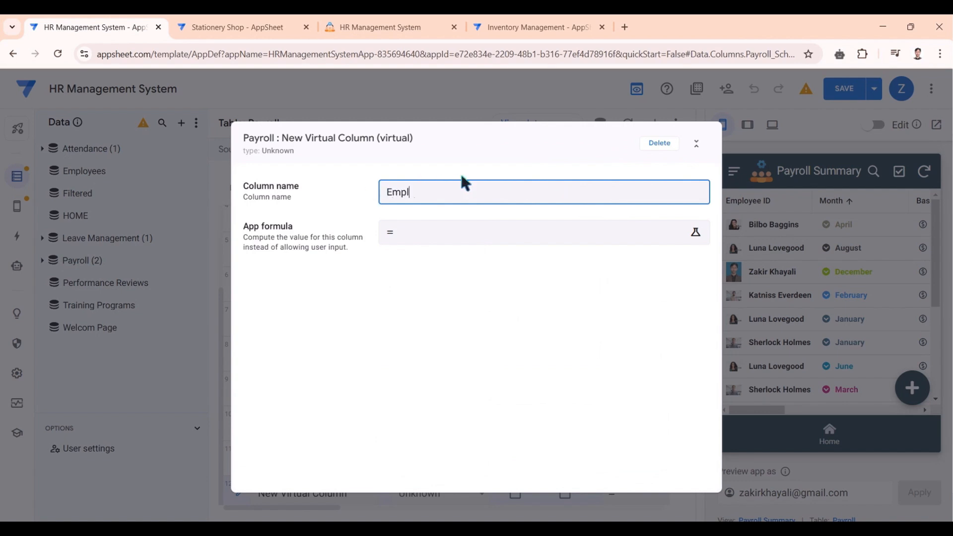
text(oyee Names)
click(482, 233)
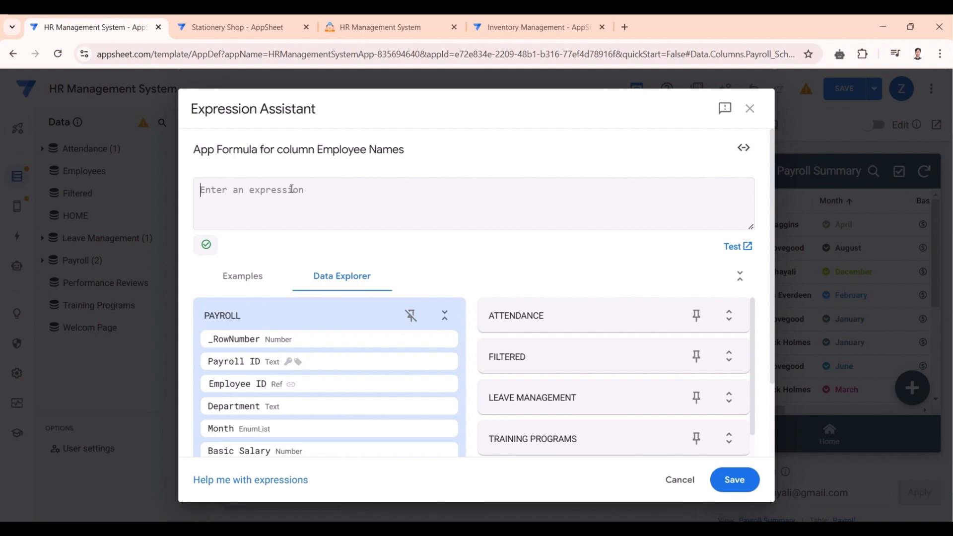
- Build the formula SELECT(Employees[Name], TRUE) with autocomplete suggestions
drag(317, 149, 407, 155)
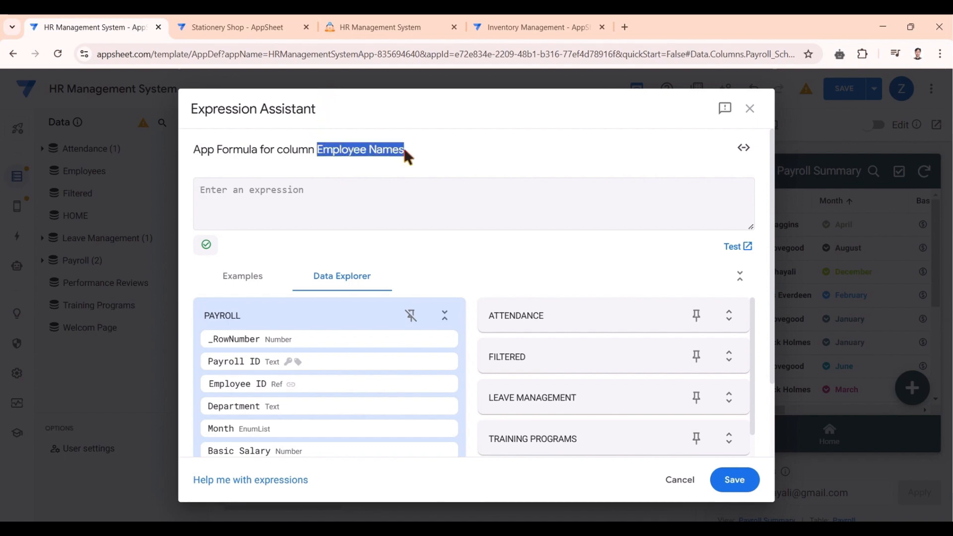
click(351, 198)
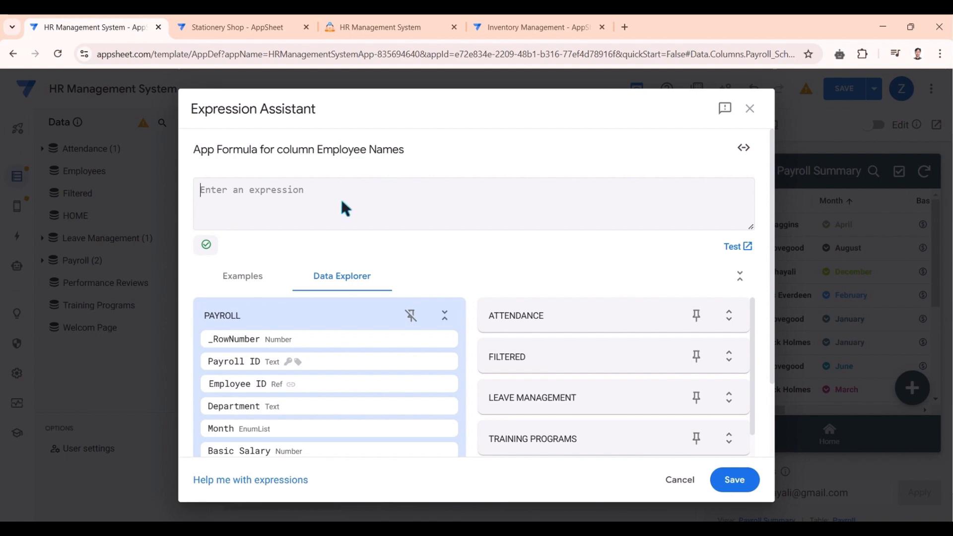
text(sel)
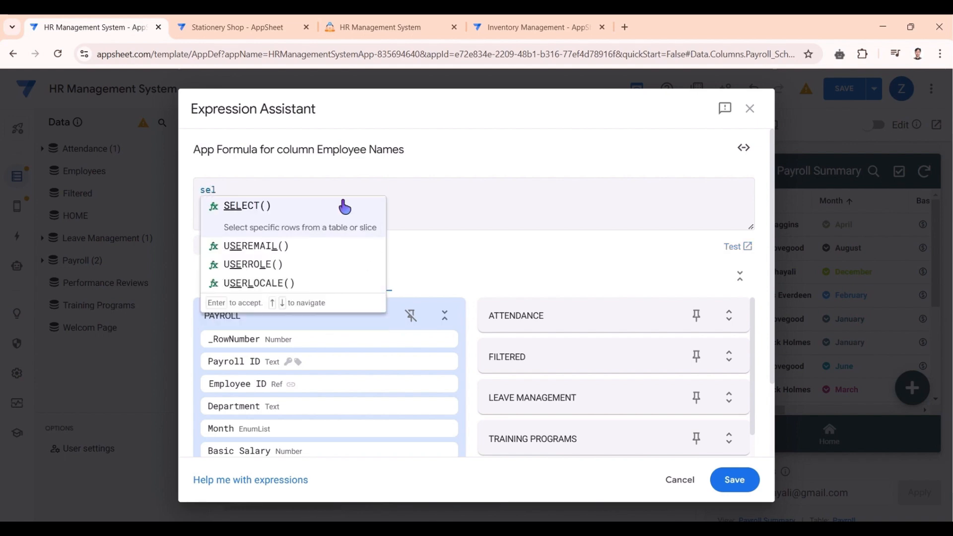
click(344, 207)
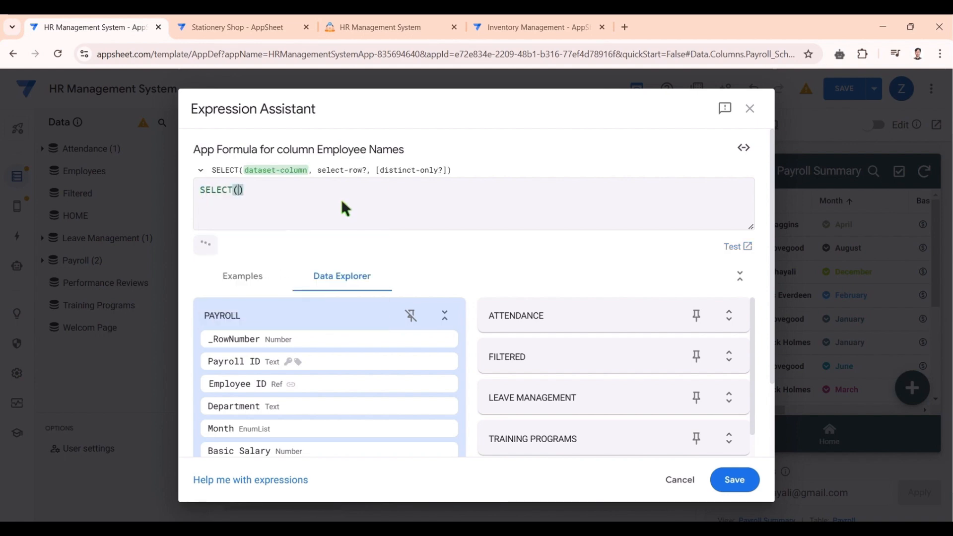
text(emp)
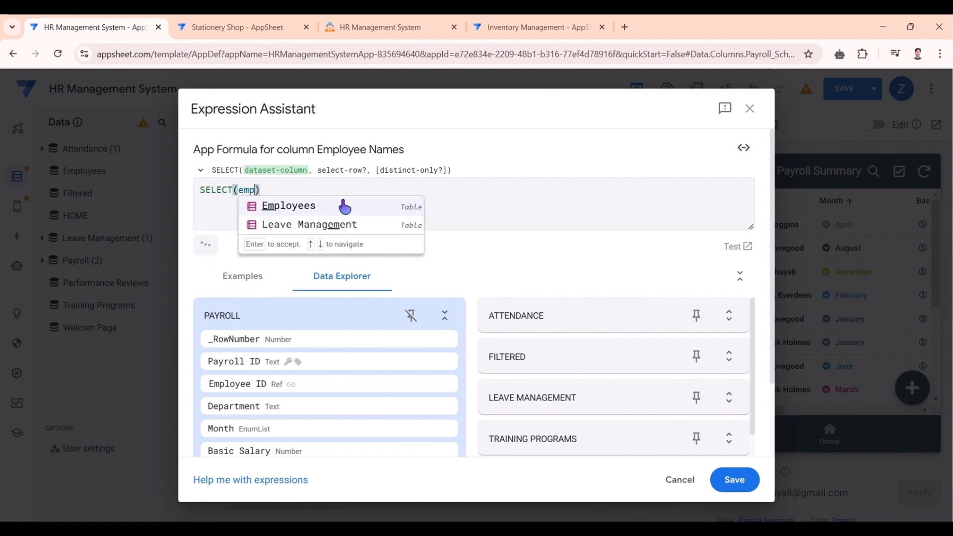
click(344, 207)
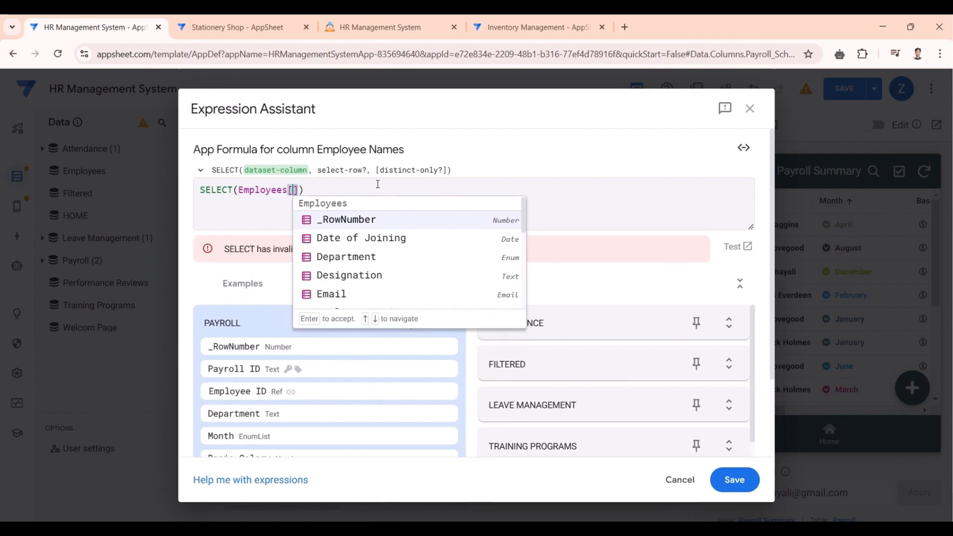
text(Na)
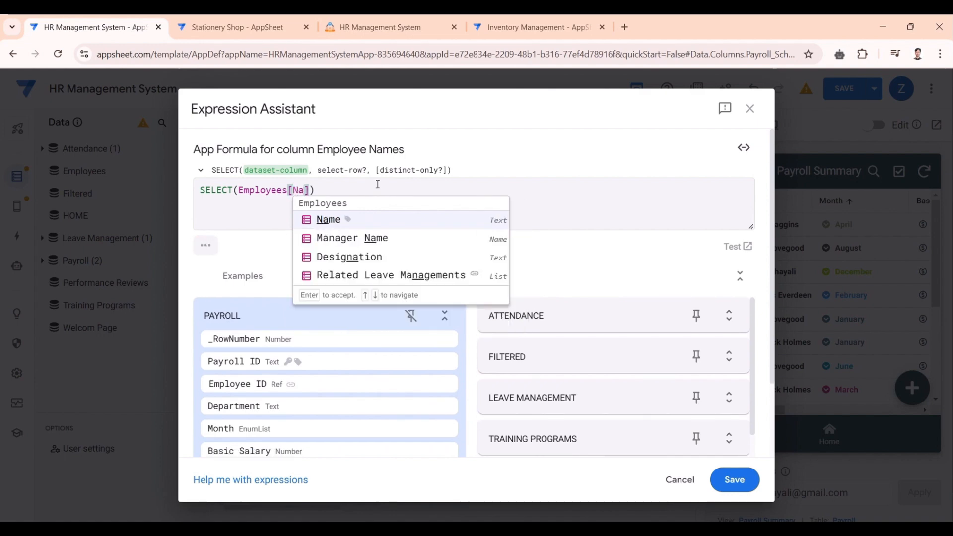
click(317, 218)
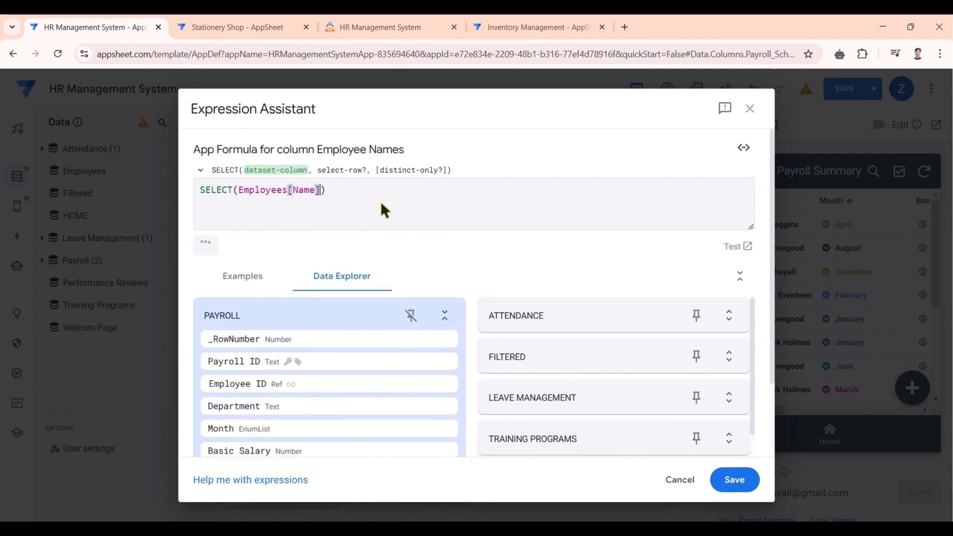
text(.)
key(BackSpace)
key(BackSpace)
text(, )
text(Tru)
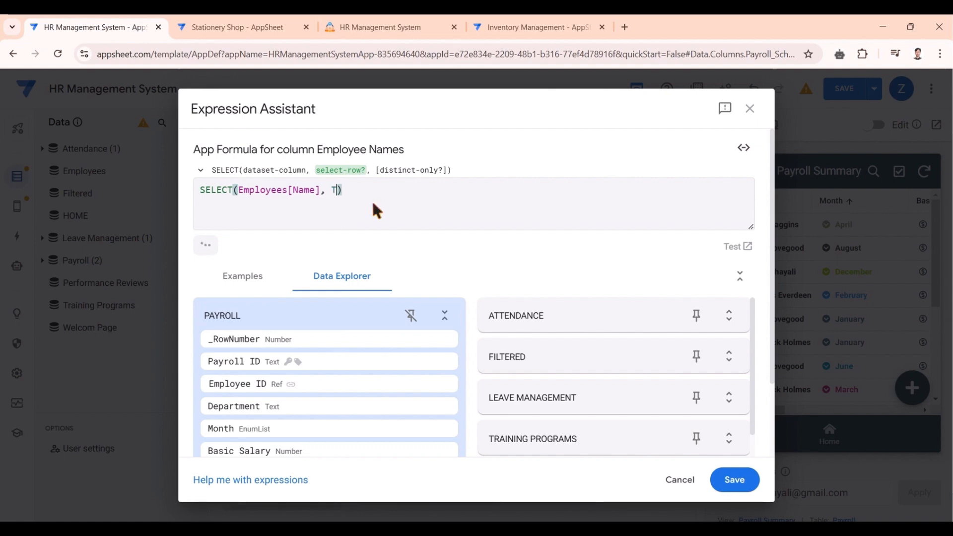
click(376, 209)
- Review the Employees reference and SELECT formula, then save it to Employee Names
click(239, 190)
drag(238, 190, 321, 192)
click(290, 196)
drag(315, 149, 411, 155)
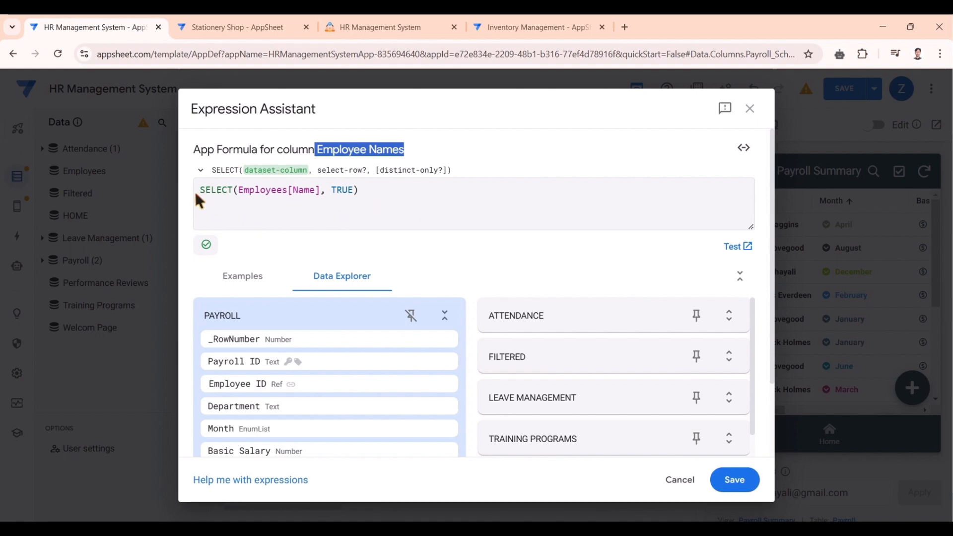
drag(200, 190, 326, 192)
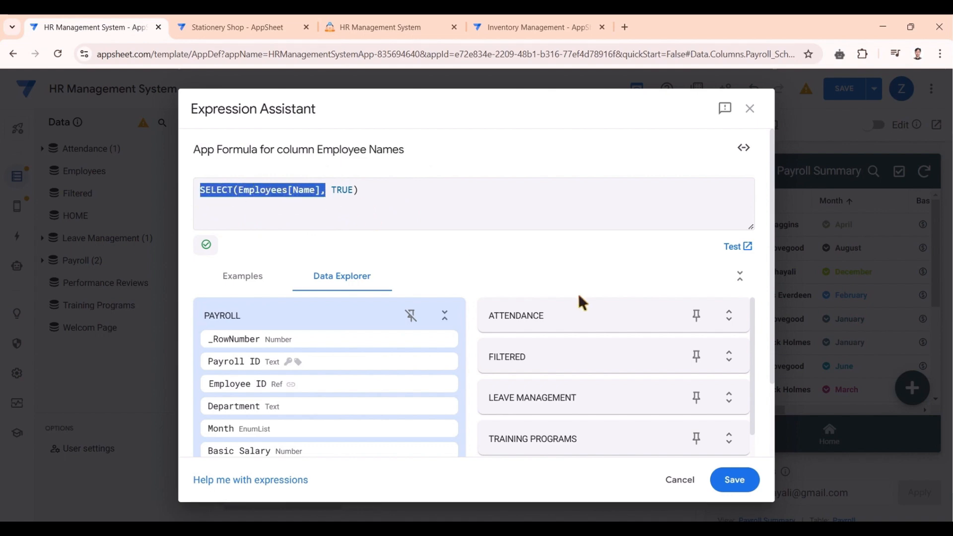
click(487, 235)
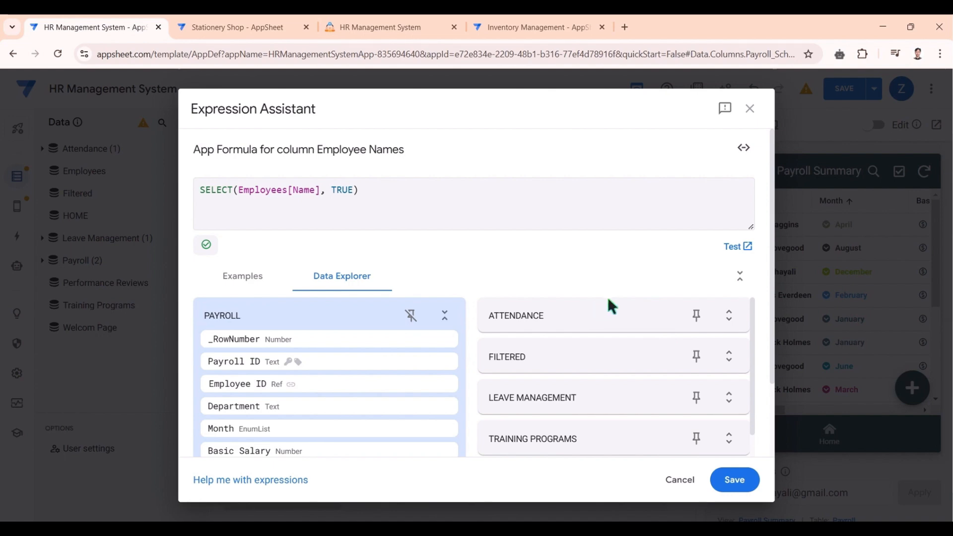
click(730, 478)
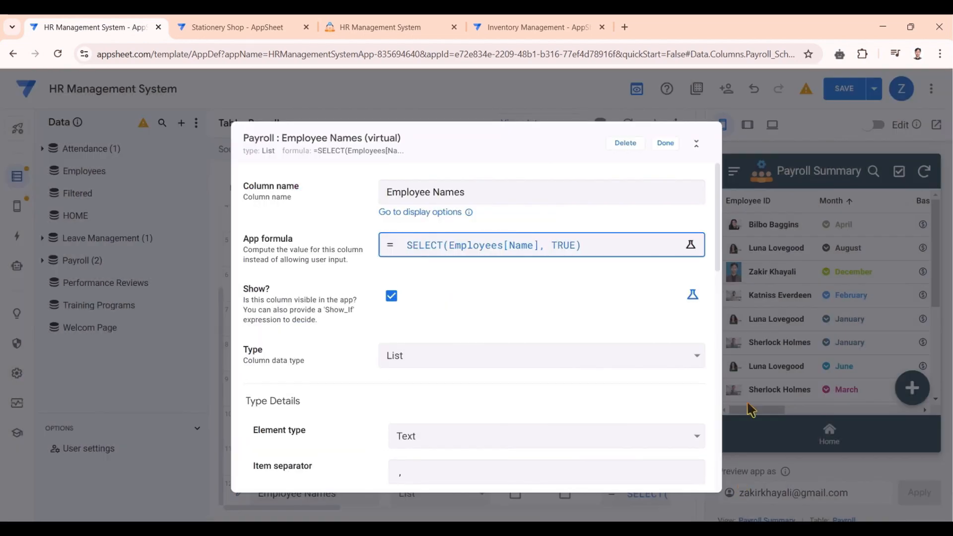
- Save, sync the live app to see Employee Names in Payroll Summary, then go Home
click(666, 144)
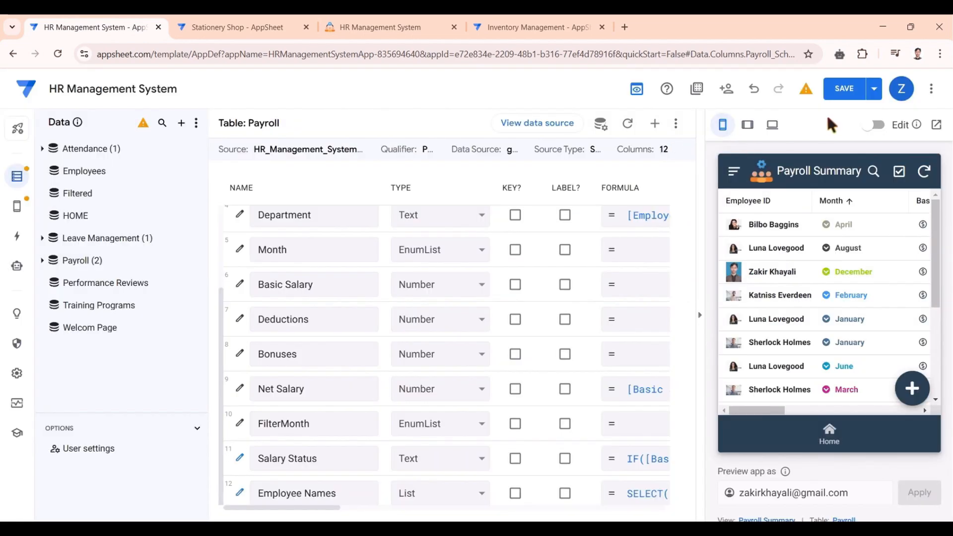
click(844, 89)
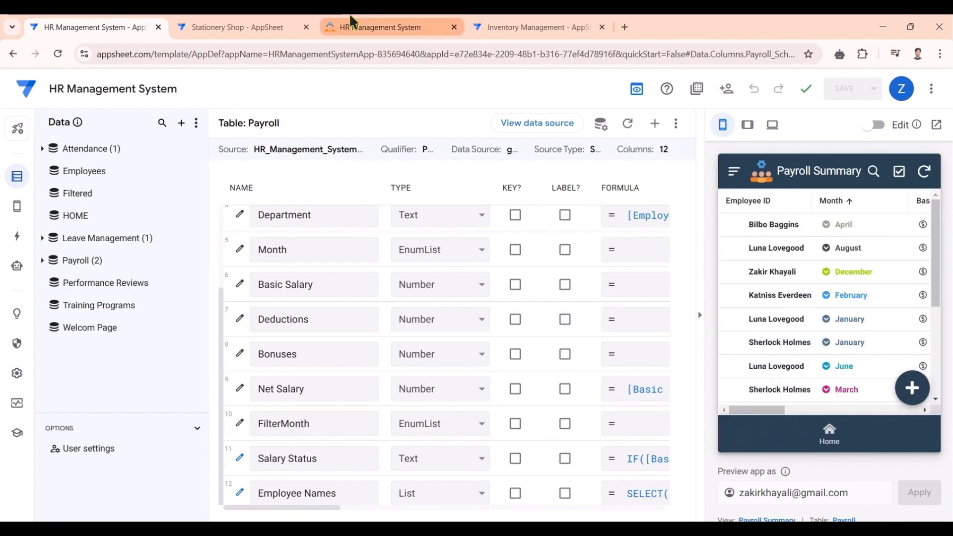
click(365, 21)
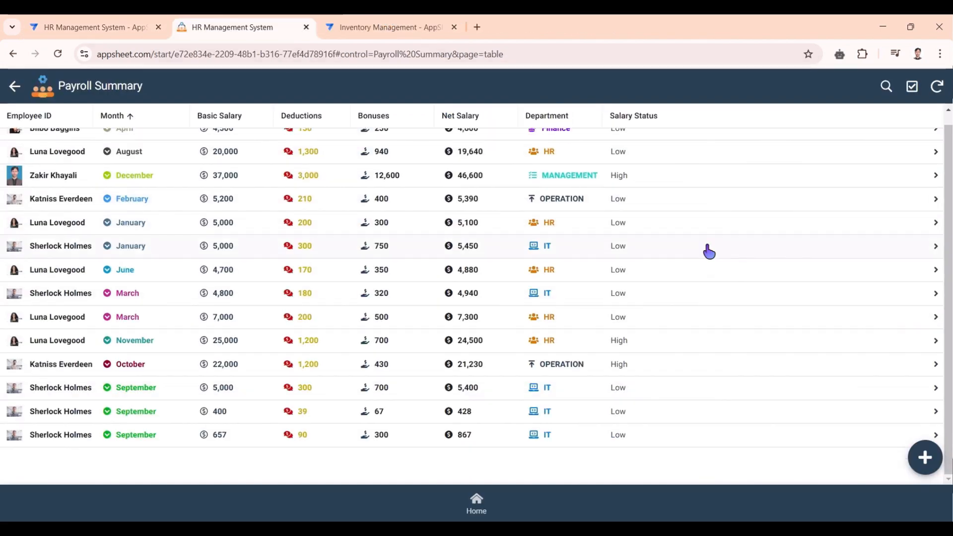
scroll(887, 192, up, 1)
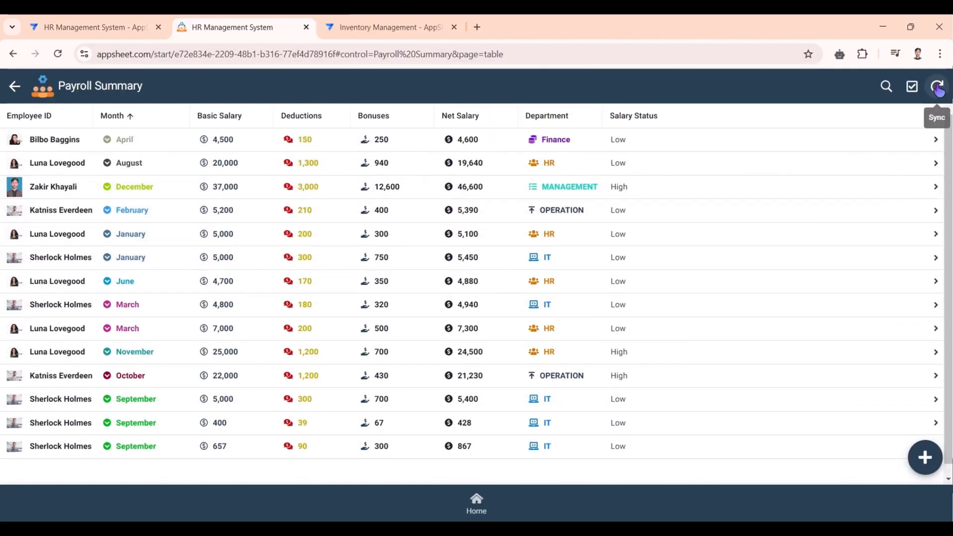
click(936, 87)
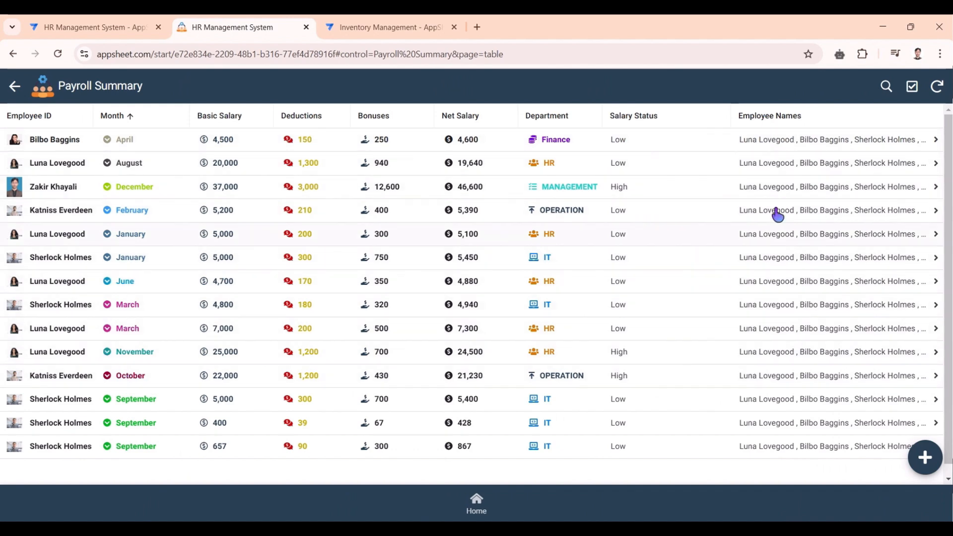
click(476, 502)
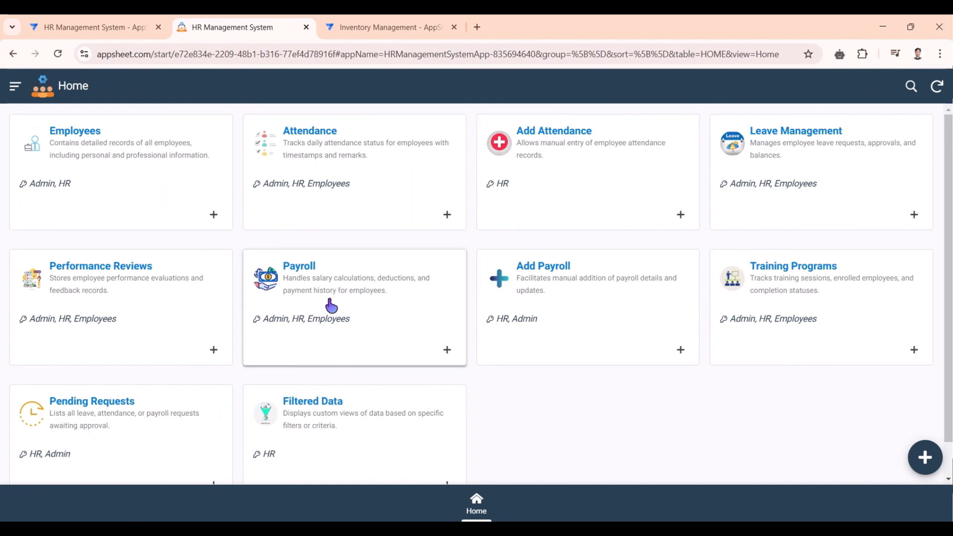
- Open the Employee Directory, grouped by department, with Total Employees reading 7
click(331, 306)
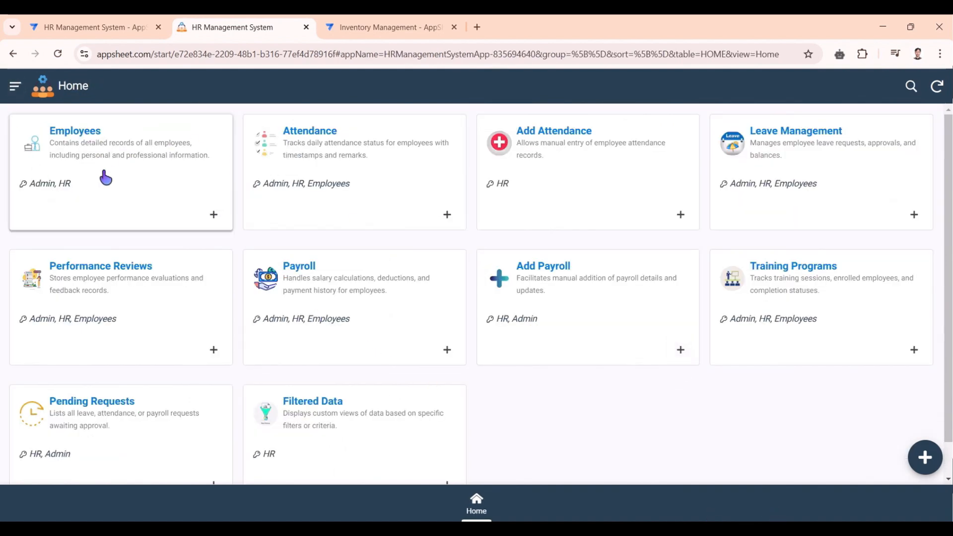
click(121, 194)
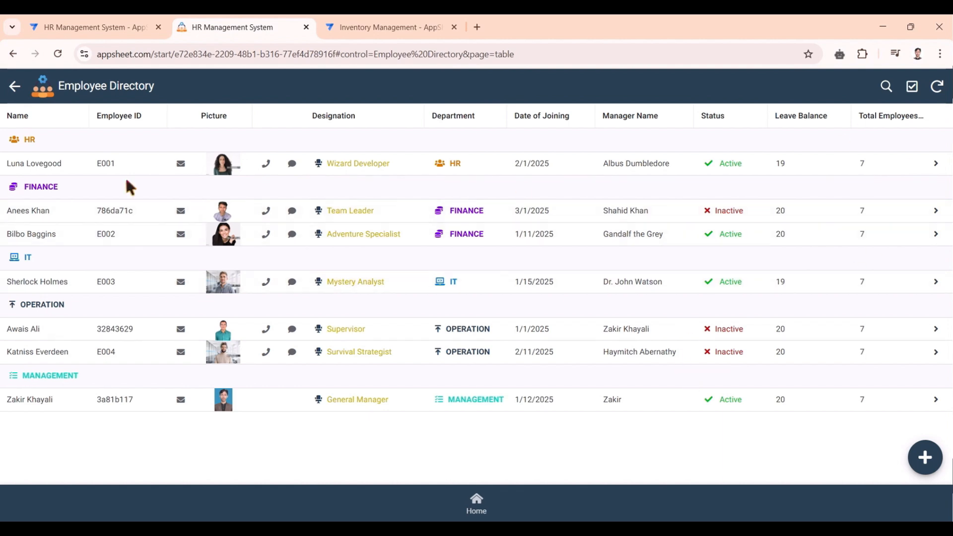
- In the Employees table columns, add a virtual column 'active Employees' and open its App formula
click(93, 27)
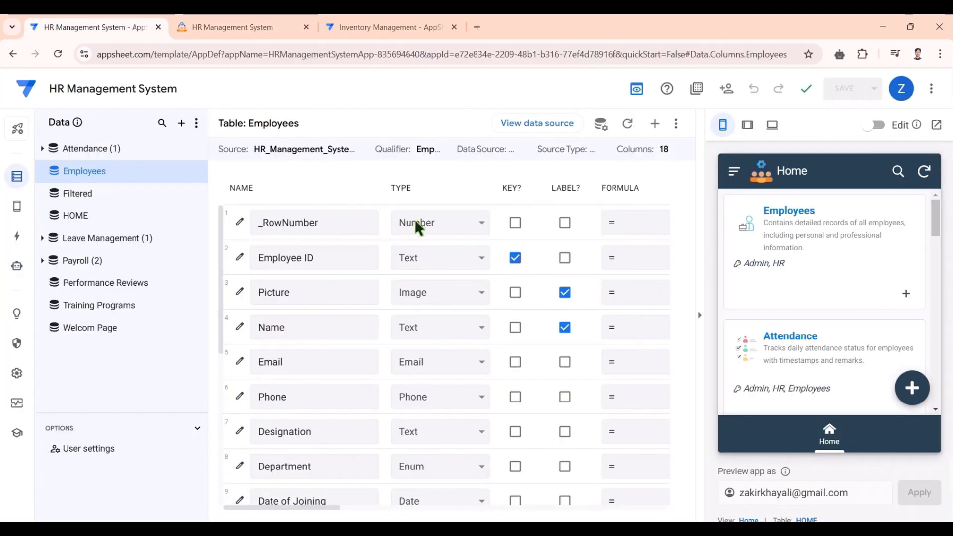
scroll(417, 223, down, 4)
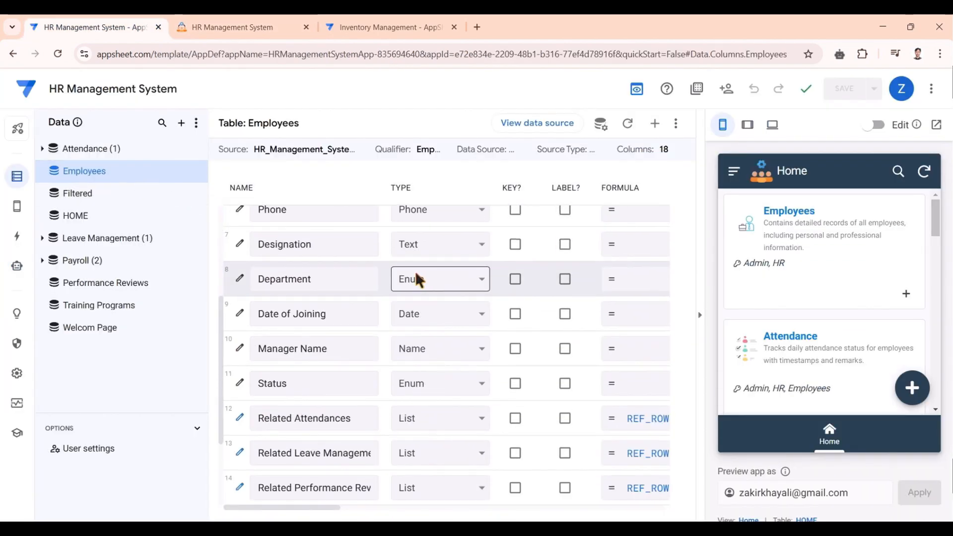
scroll(419, 278, down, 3)
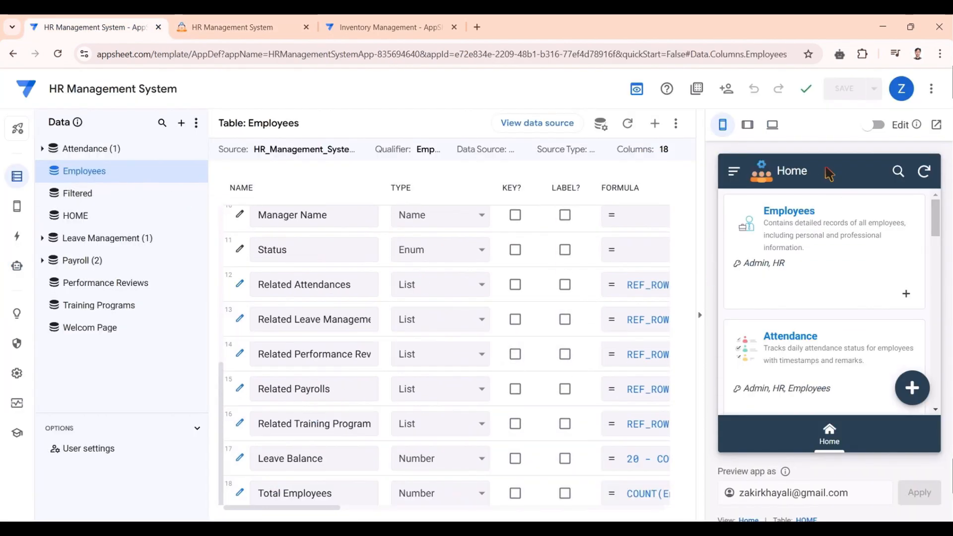
click(655, 124)
drag(494, 192, 378, 194)
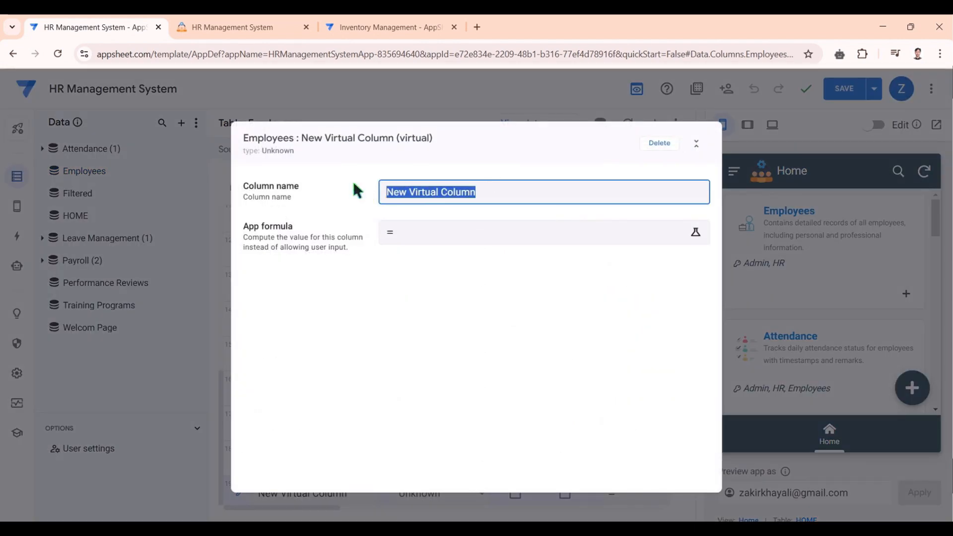
text(acti)
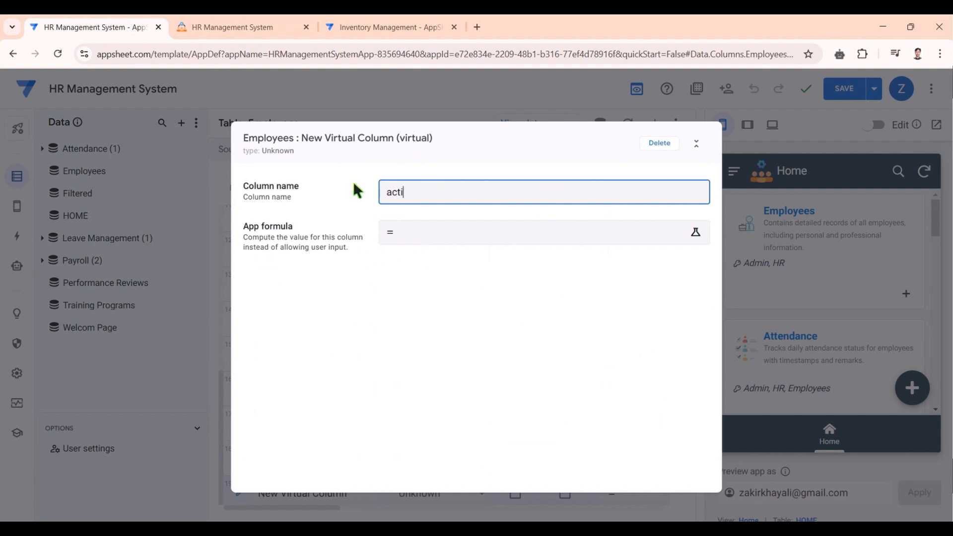
text(ve Employees)
click(451, 231)
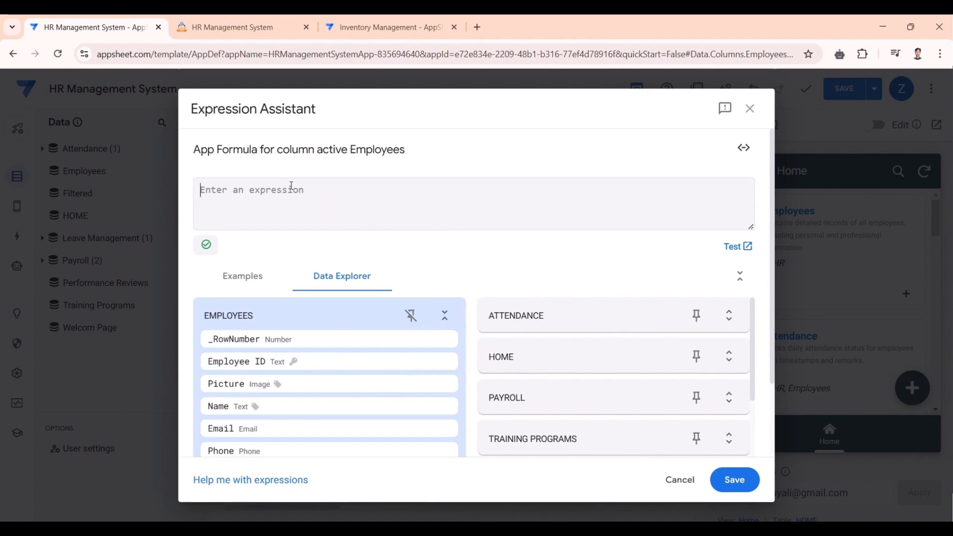
- Build the formula COUNT(SELECT(Employees[Employee ID], [Status] = "Active")) using autocomplete suggestions
text(cou)
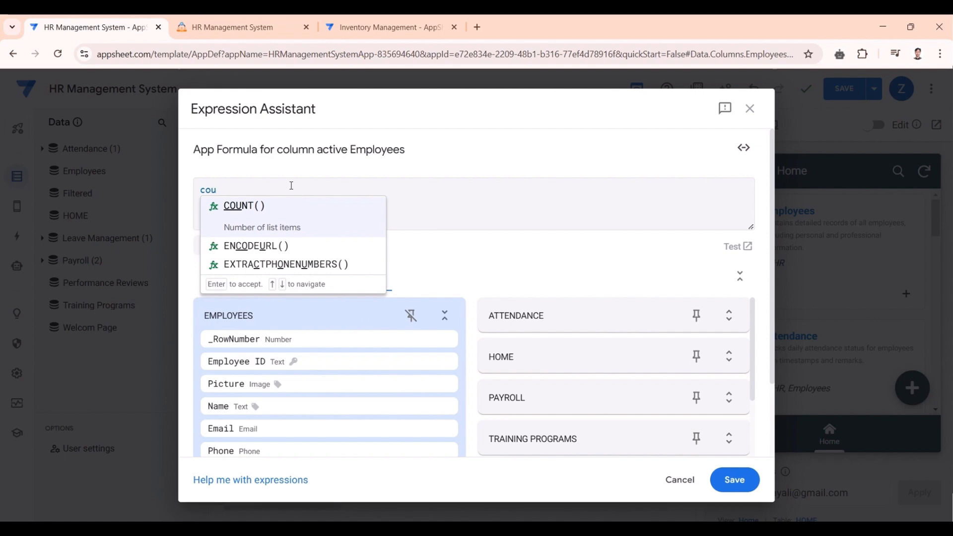
click(297, 218)
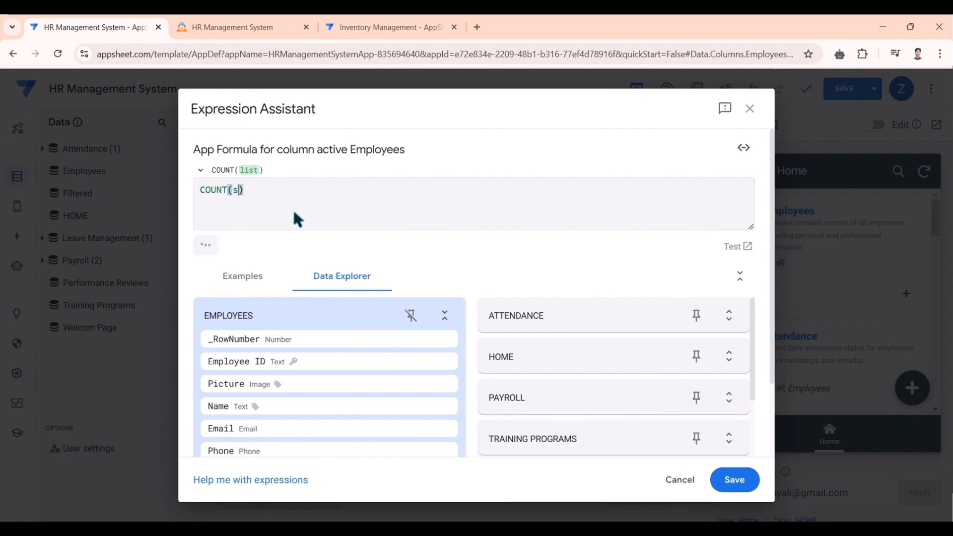
text(sel)
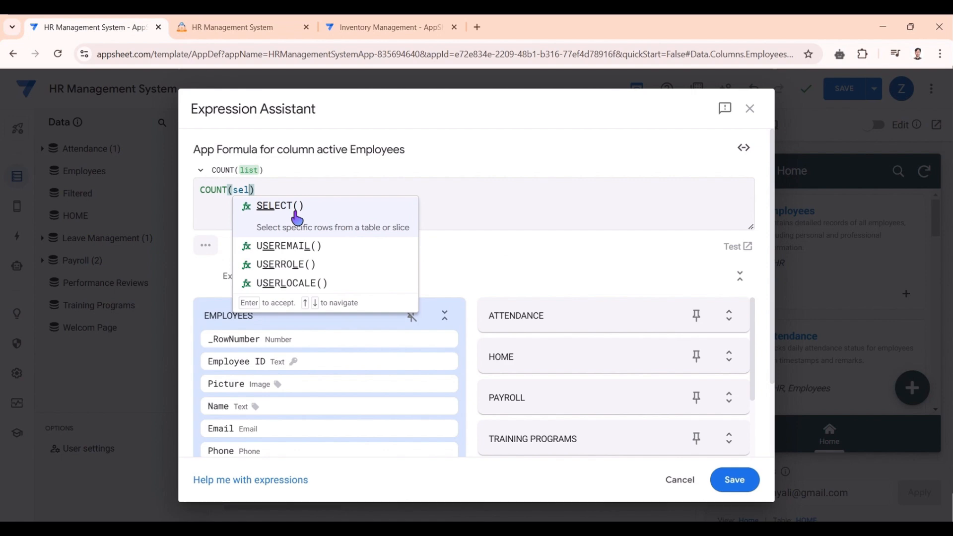
click(297, 217)
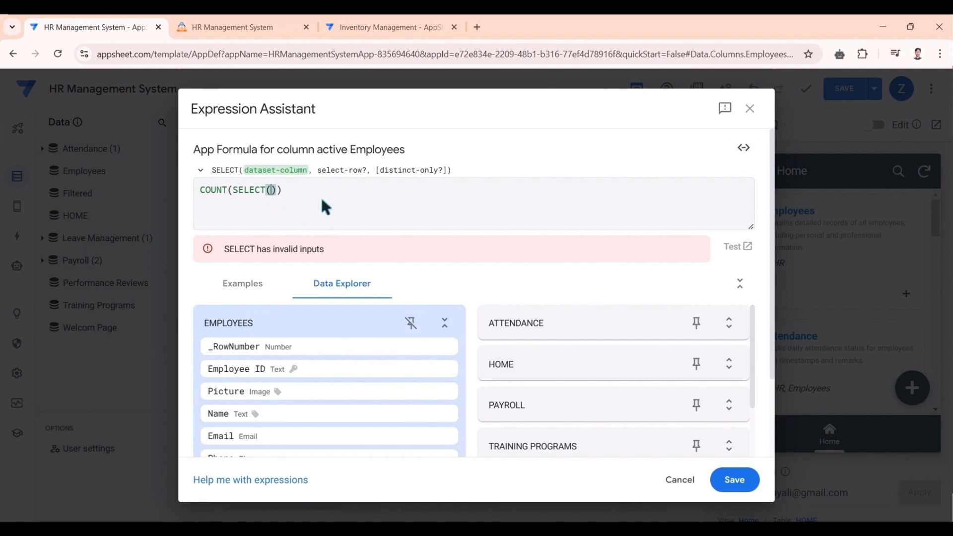
text(E)
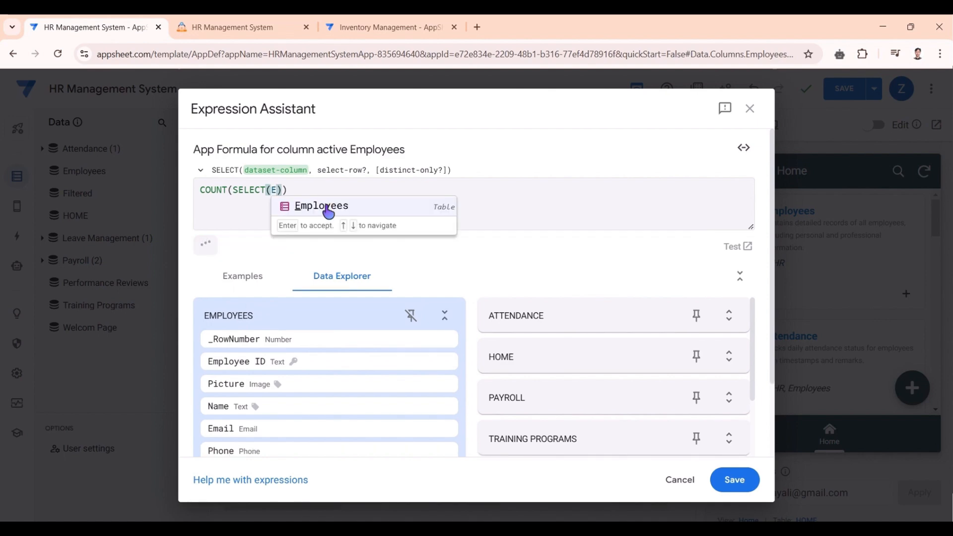
click(325, 206)
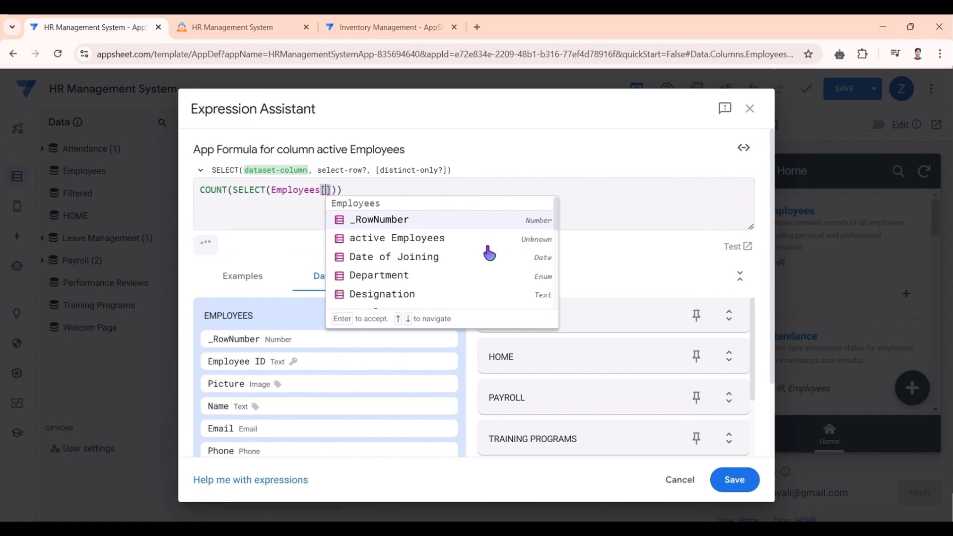
scroll(457, 251, down, 2)
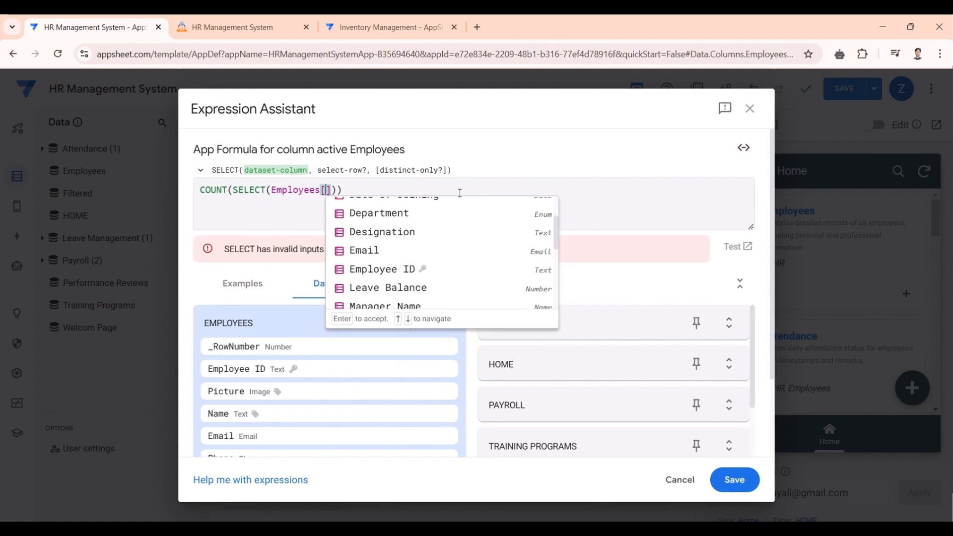
click(382, 269)
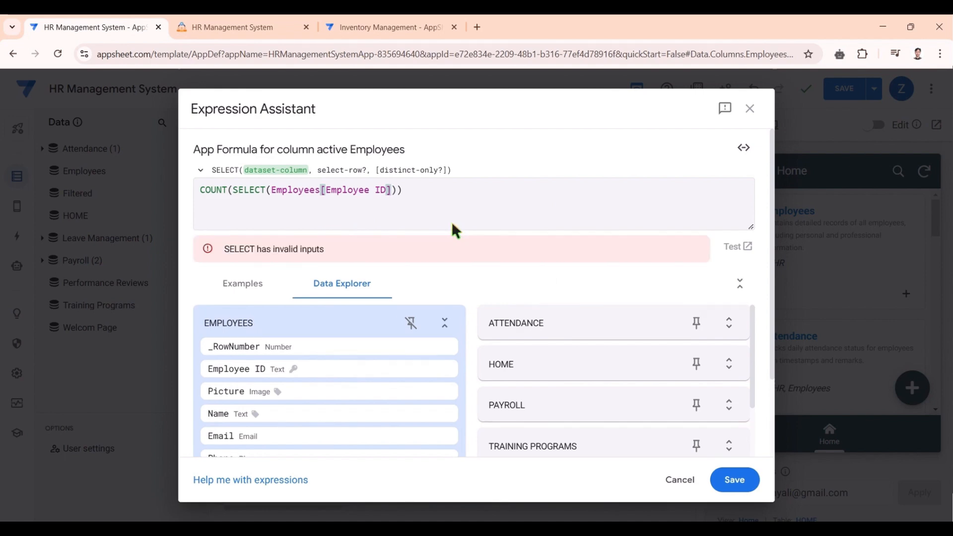
text(, [)
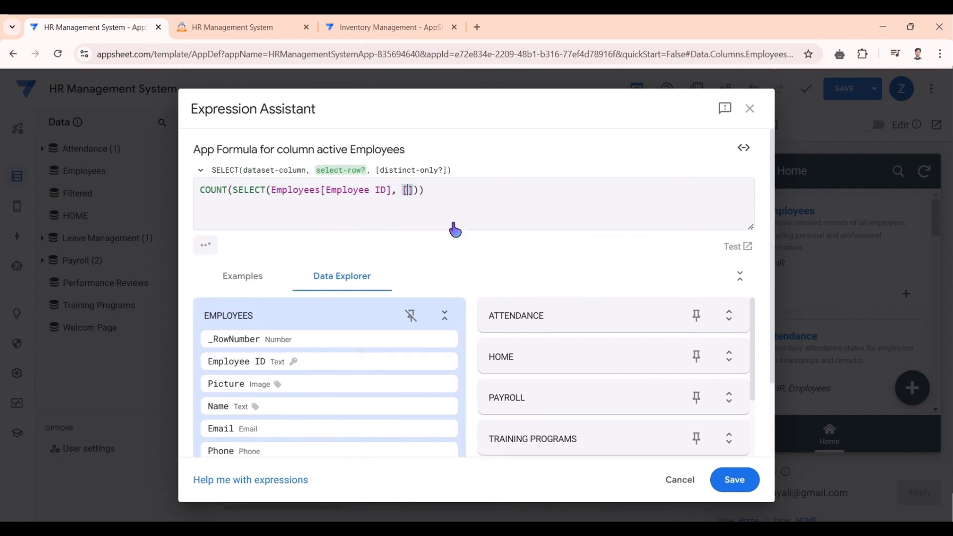
text(Sta)
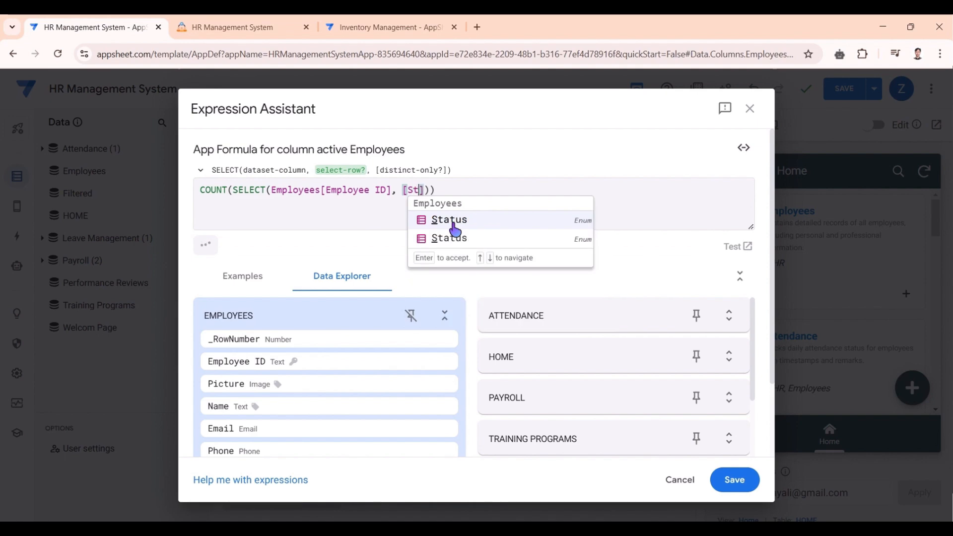
click(454, 224)
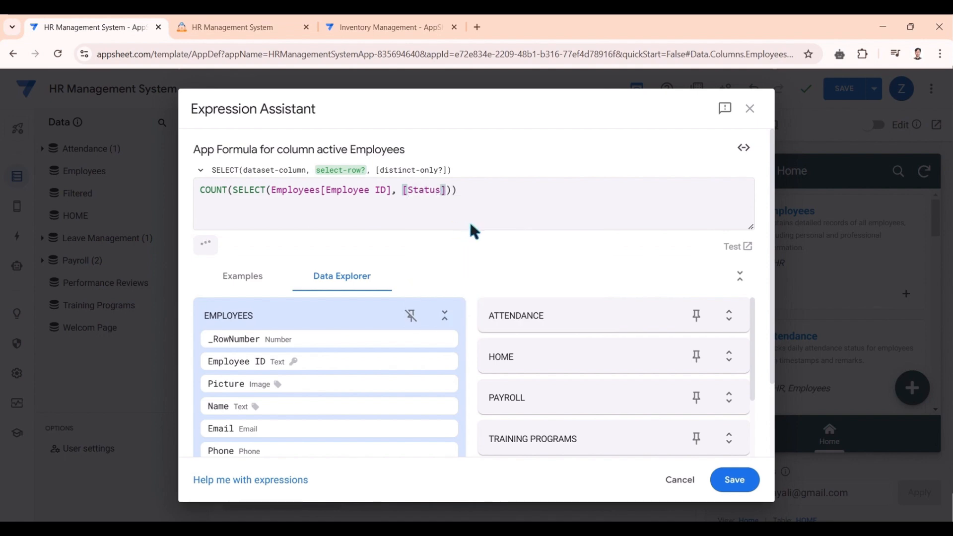
text(= )
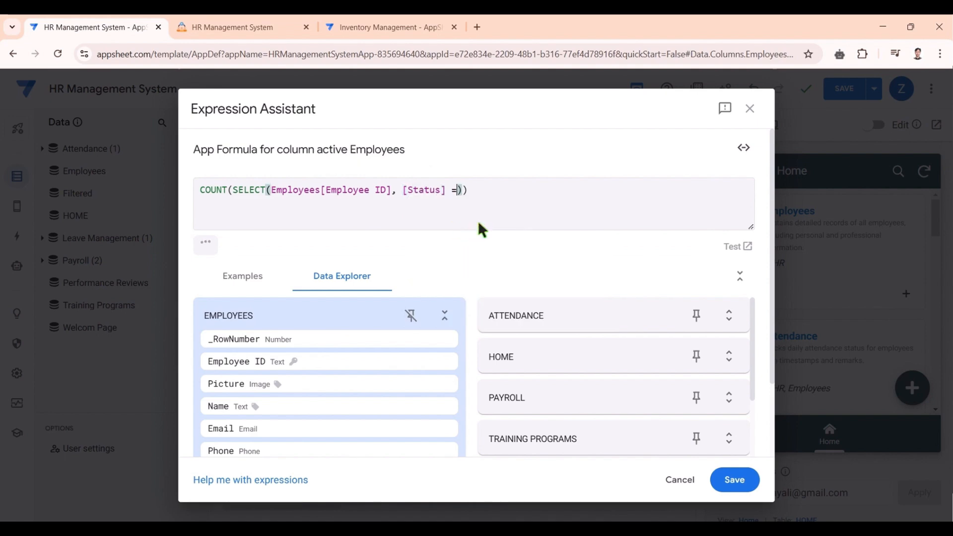
text(")
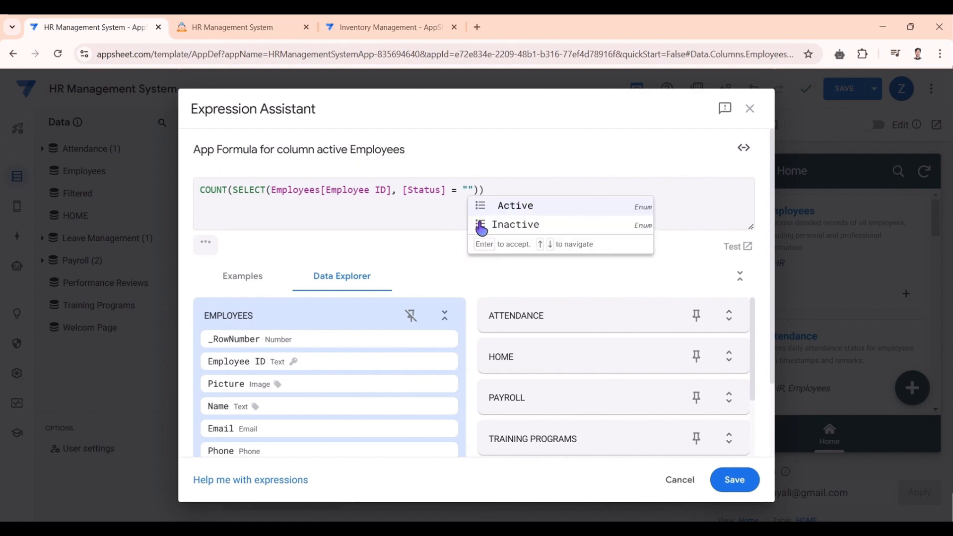
click(527, 207)
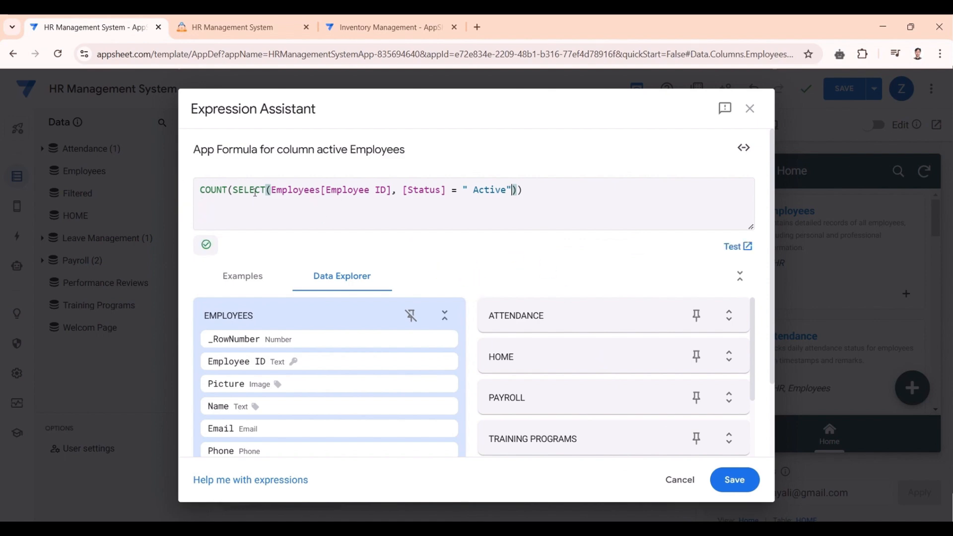
- Review the table, SELECT and COUNT parts of the formula, then save it
drag(271, 188, 323, 190)
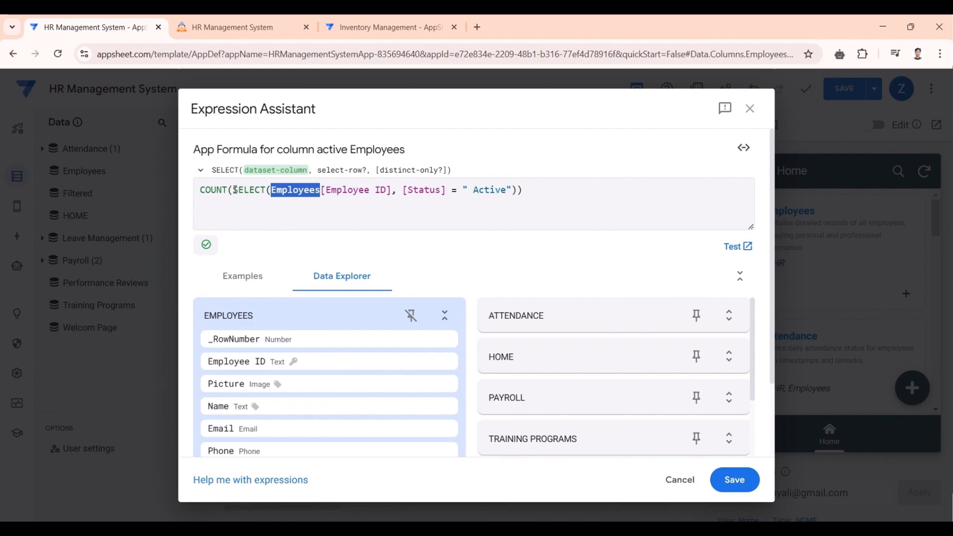
drag(233, 189, 501, 194)
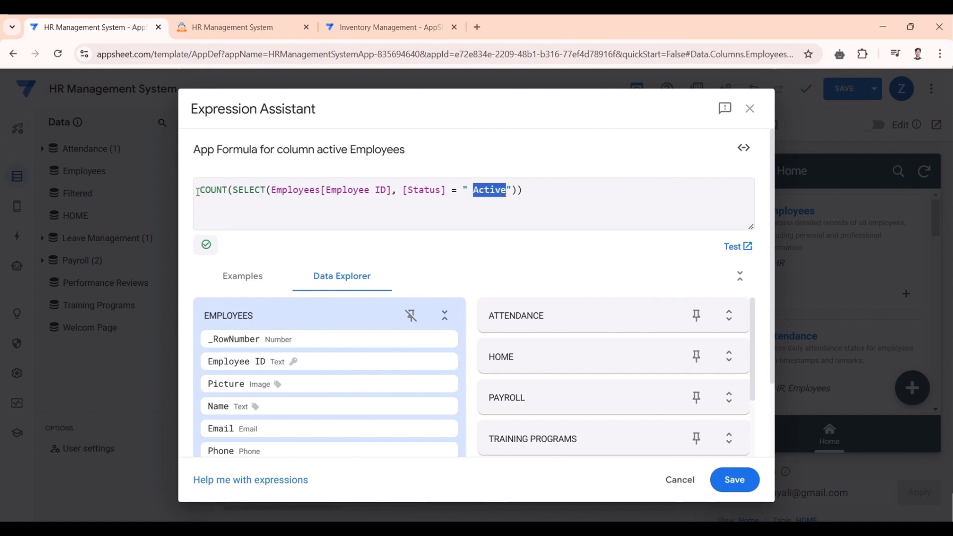
drag(200, 190, 226, 190)
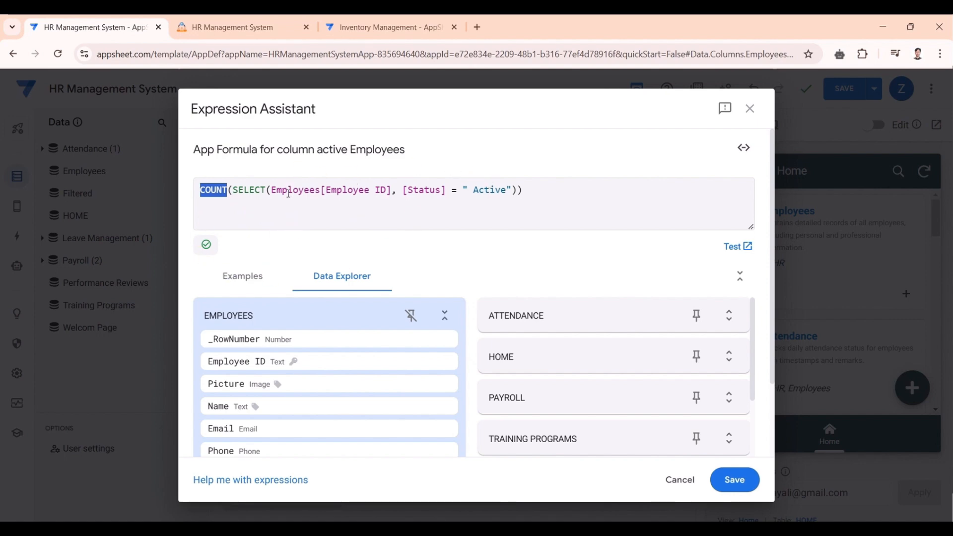
click(246, 192)
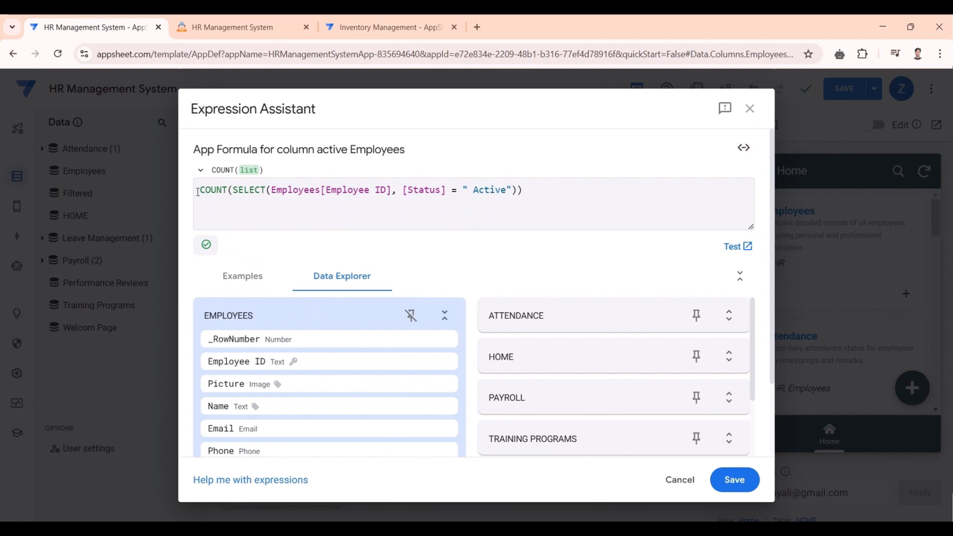
drag(200, 190, 227, 189)
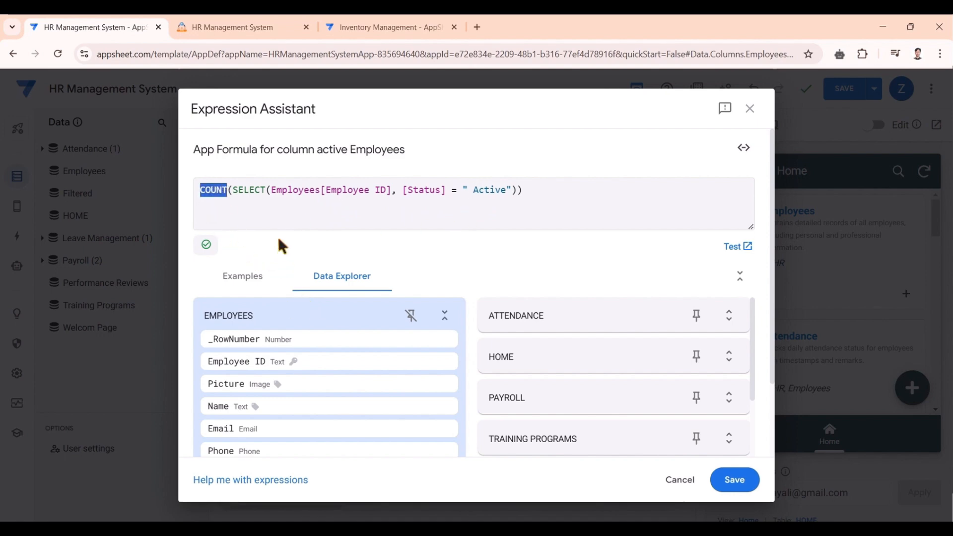
click(257, 212)
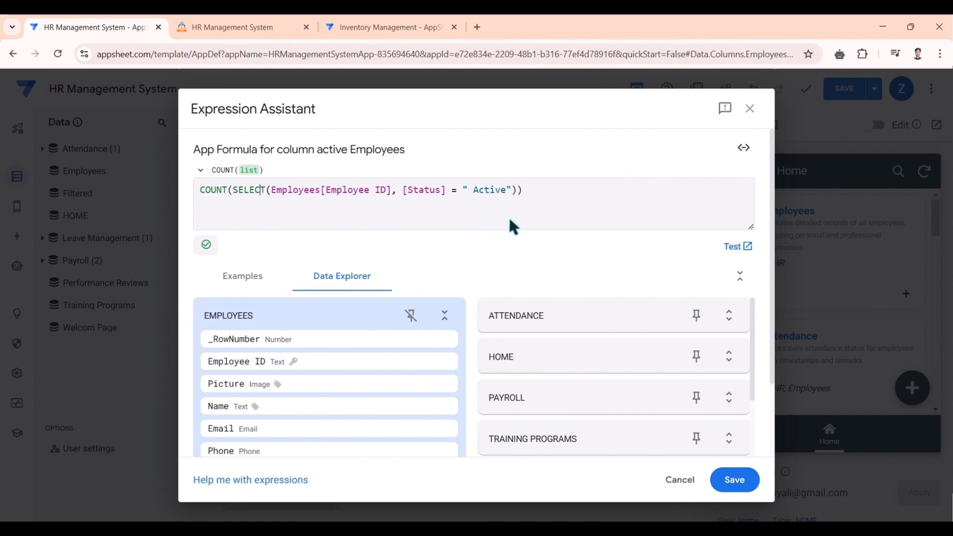
double_click(204, 190)
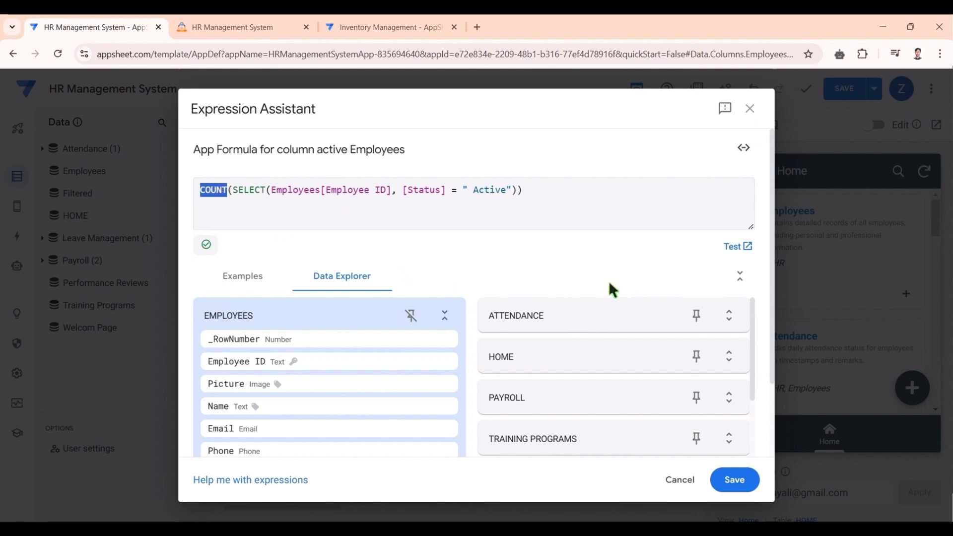
click(734, 480)
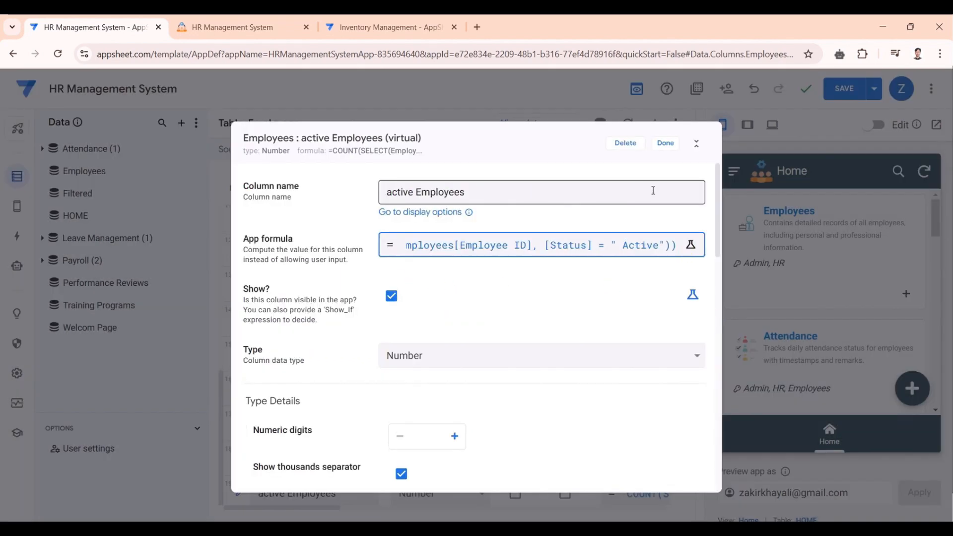
- Close the column editor, save the app, check the active Employees column, and return to the HR app
click(671, 145)
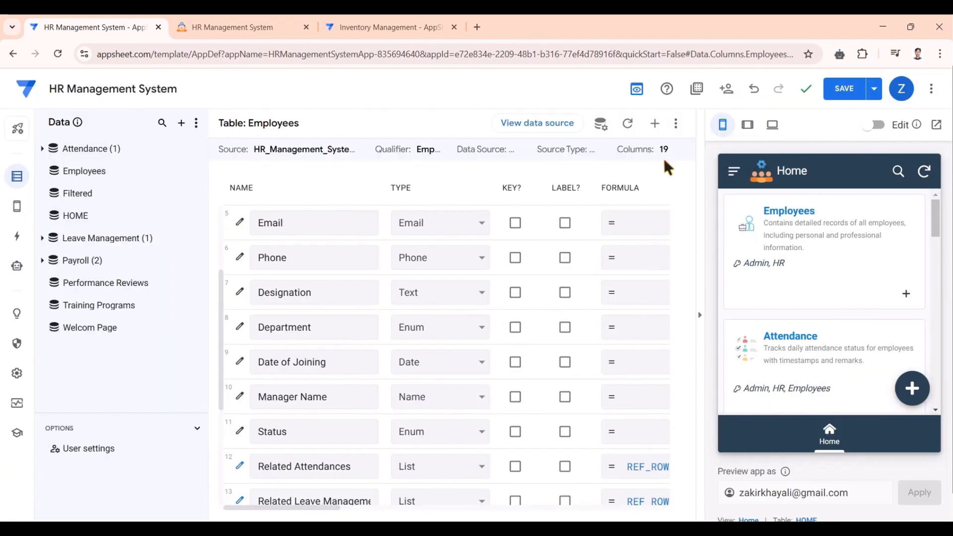
click(840, 92)
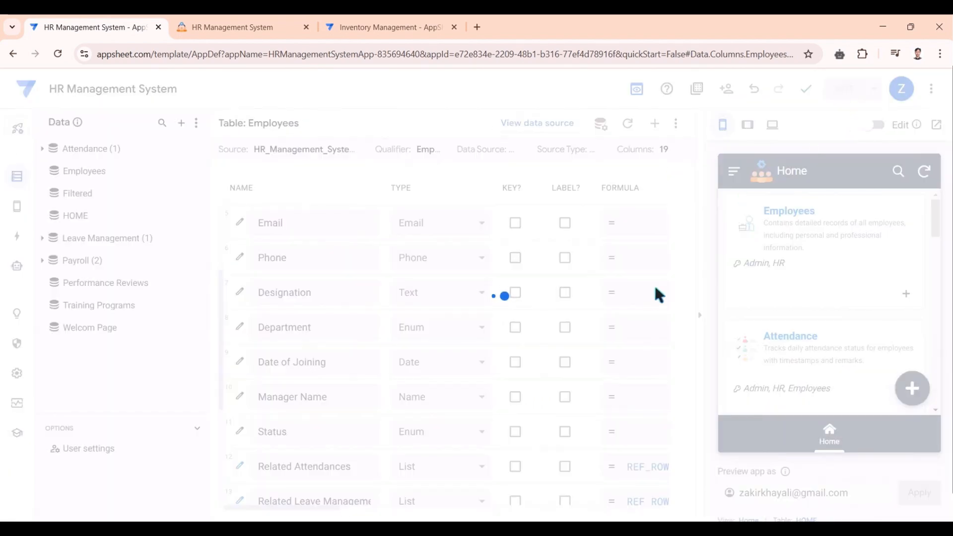
scroll(679, 458, down, 5)
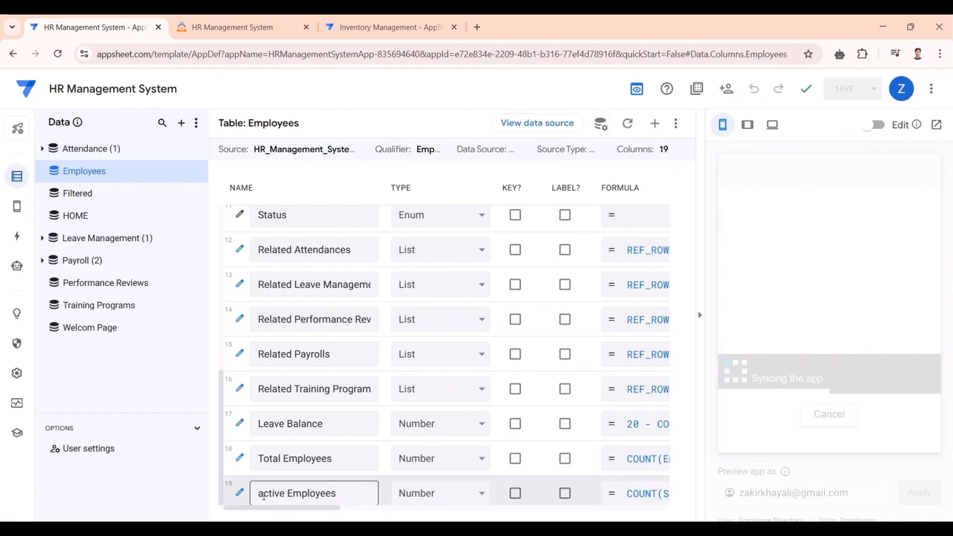
drag(256, 492, 422, 491)
click(335, 490)
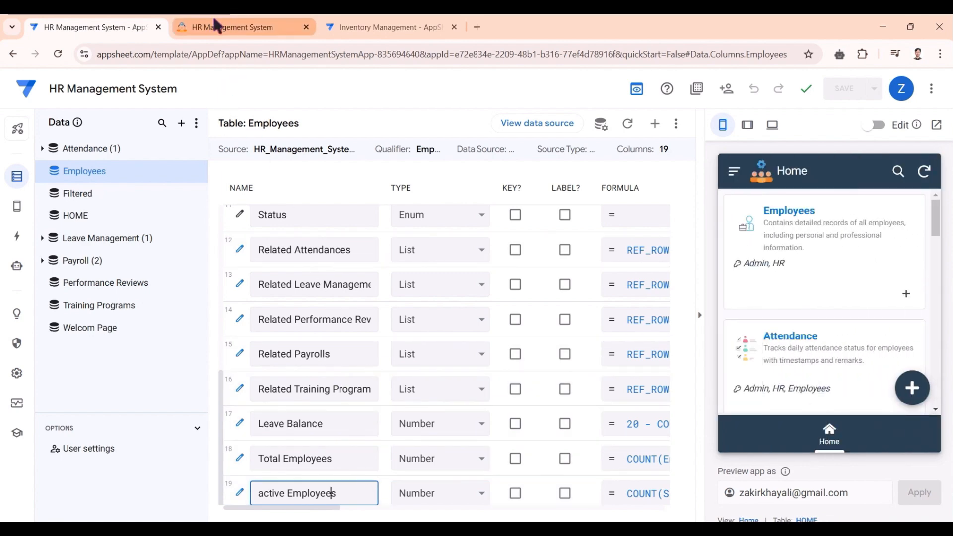
click(218, 26)
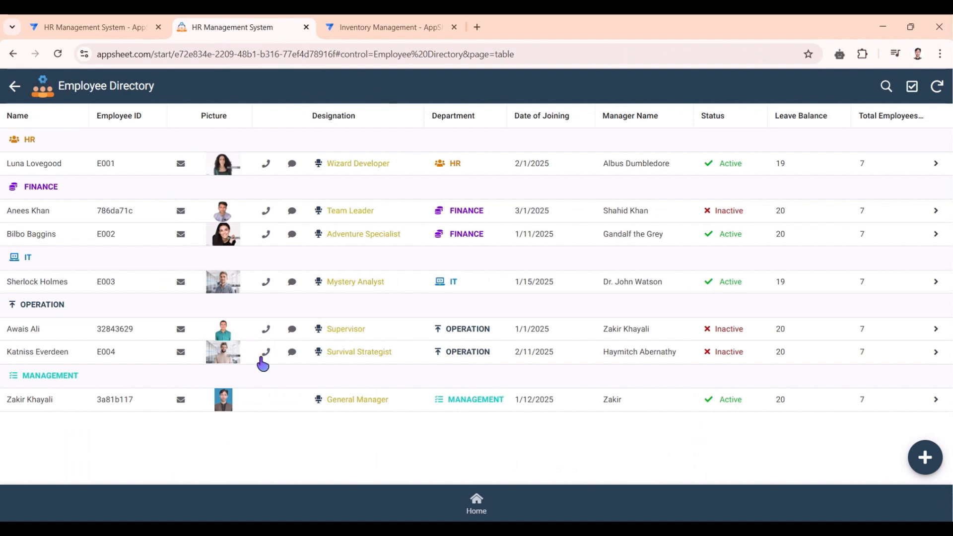
- Resync the running HR app to load the new active Employees column
click(937, 86)
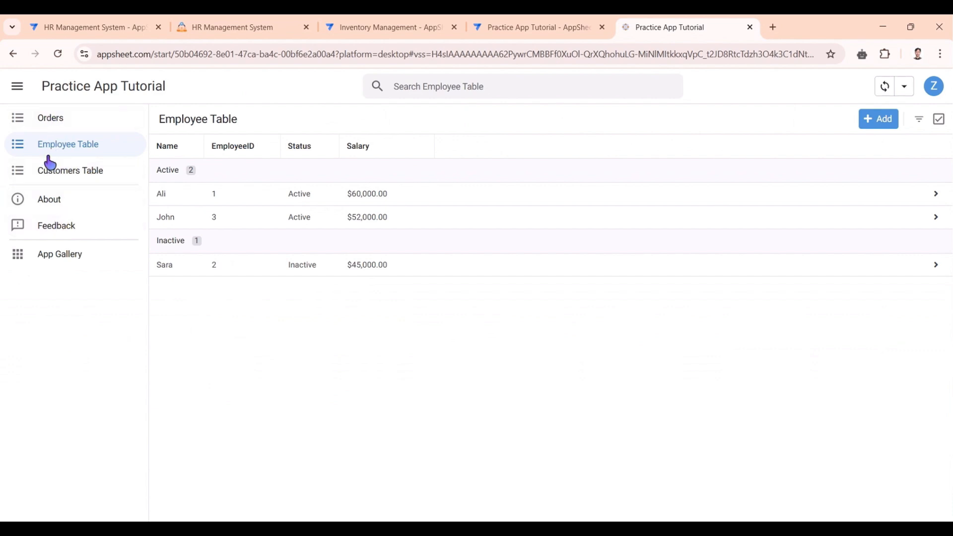
- Compare the Orders, Employee Table and Customers Table views, including customer phone numbers, ending on Orders
click(50, 121)
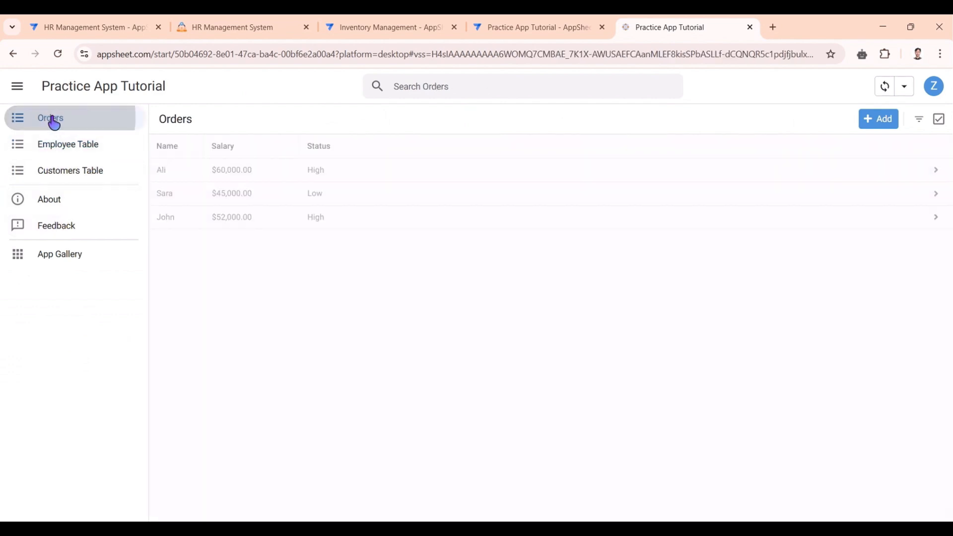
click(58, 149)
click(67, 172)
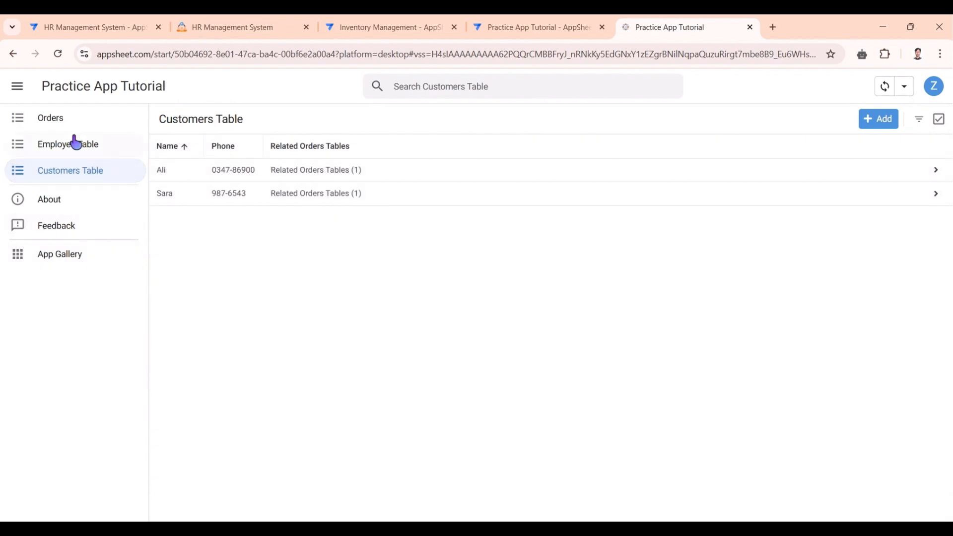
click(49, 123)
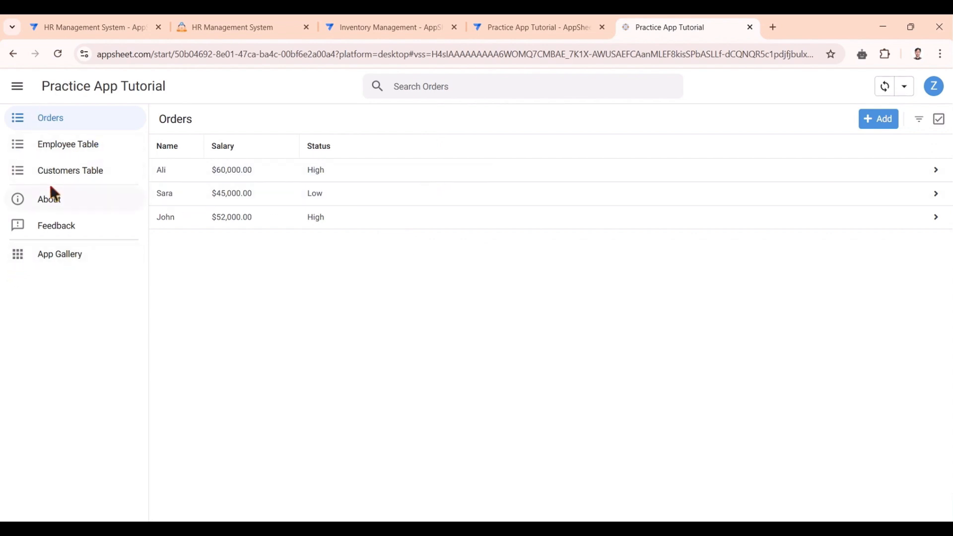
click(63, 177)
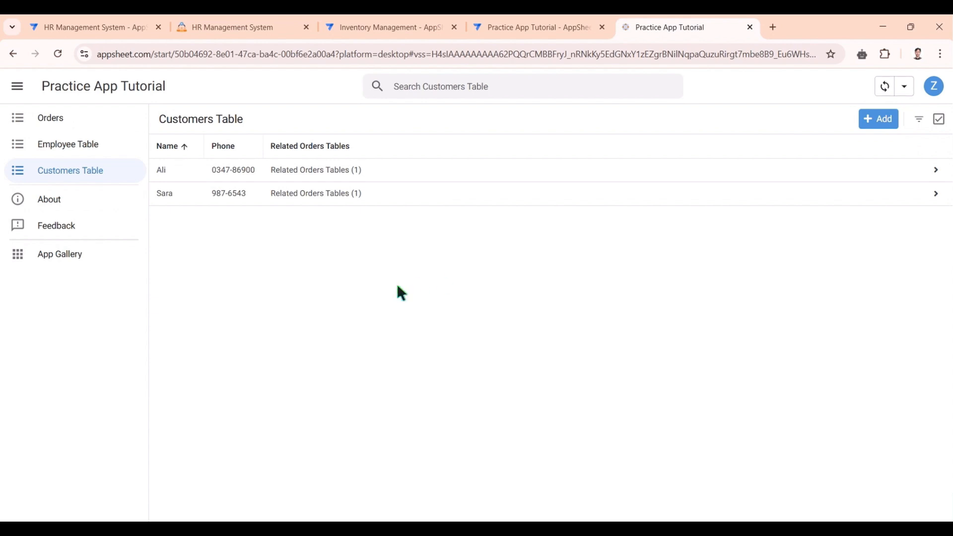
click(72, 182)
click(51, 124)
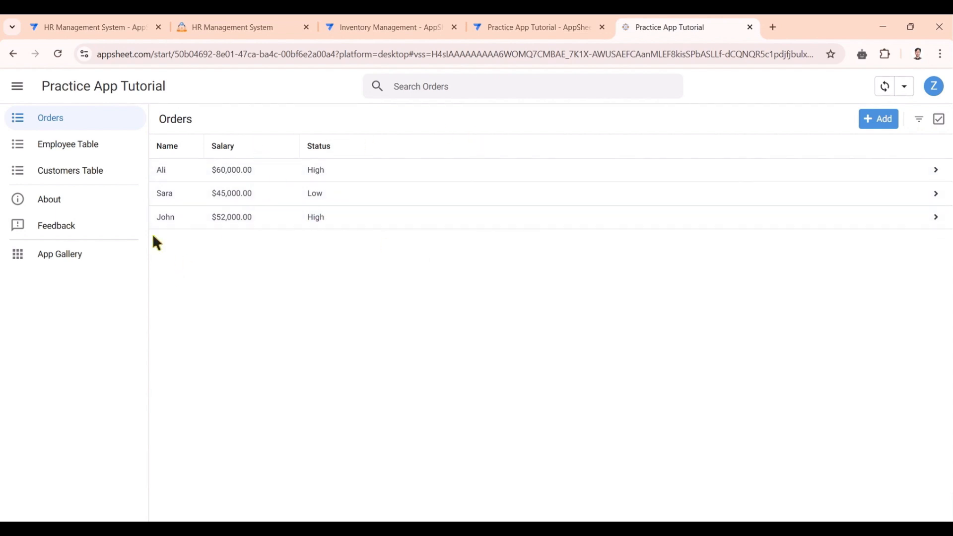
click(46, 178)
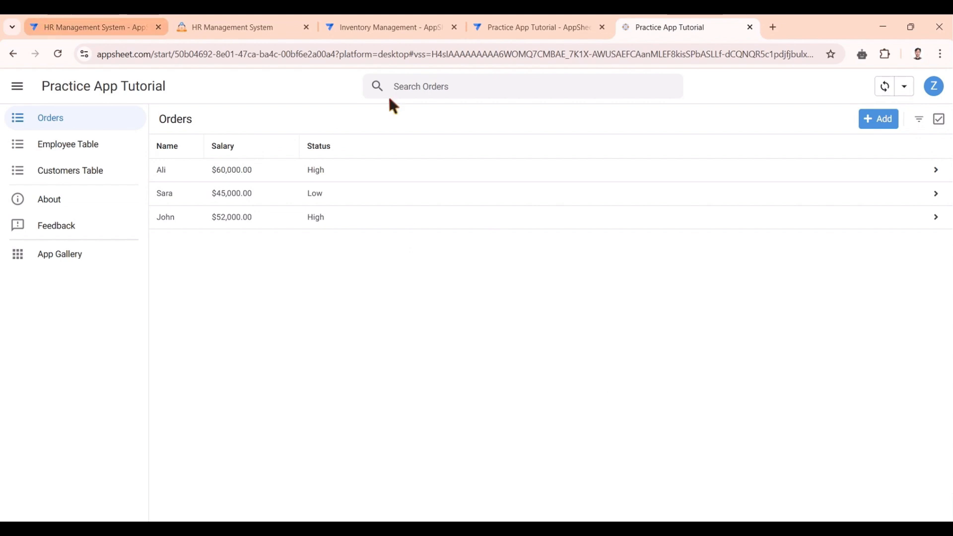
- Add a virtual column named 'Phone' to Orders Table and open its App formula
click(516, 29)
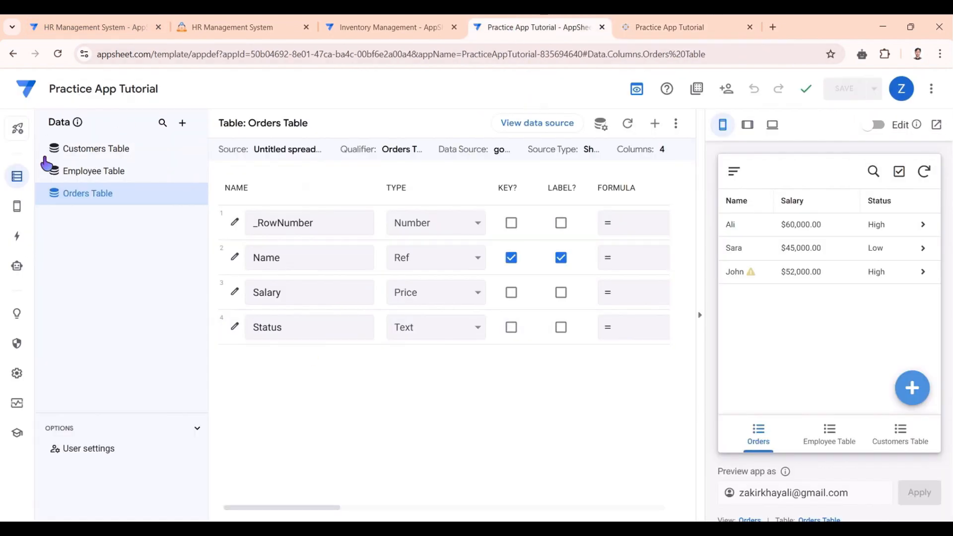
mouse_move(95, 194)
click(655, 124)
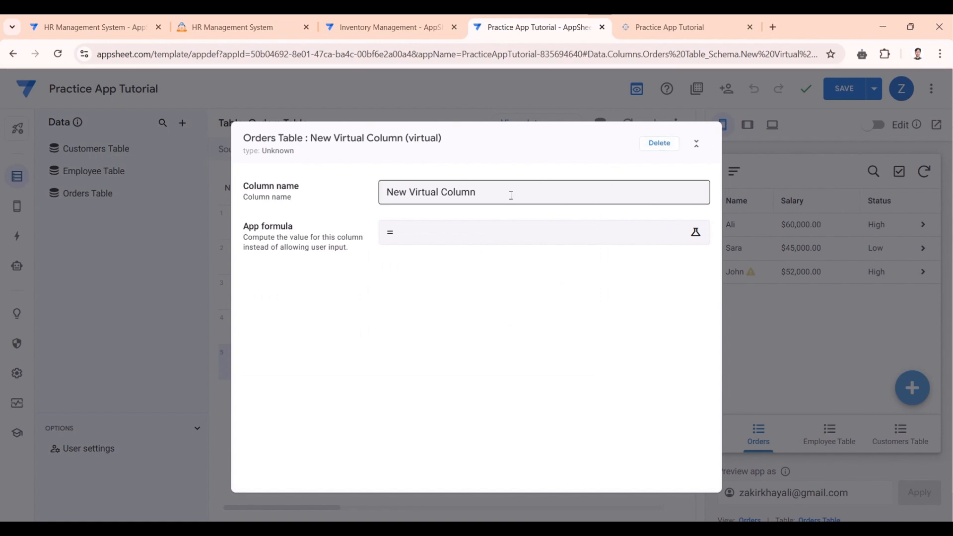
drag(510, 193, 322, 195)
text(P)
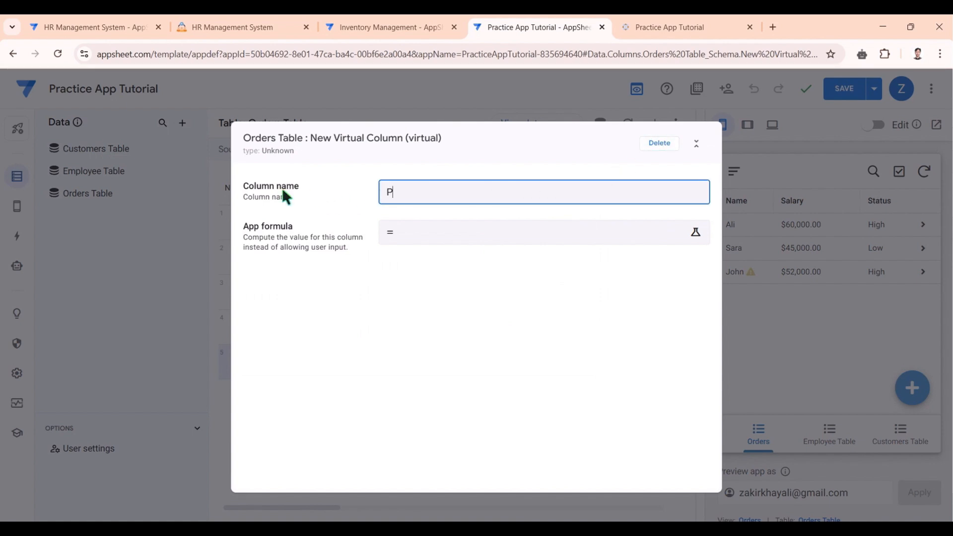
text(hone)
click(467, 237)
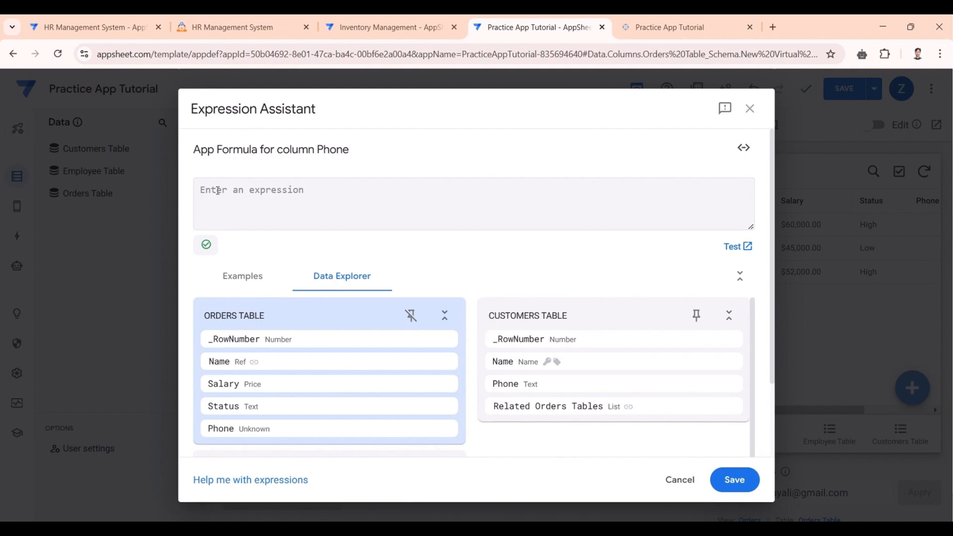
- Enter a LOOKUP formula matching a customer's name in "Customers Table" by "Name", returning "Phone"
text(look)
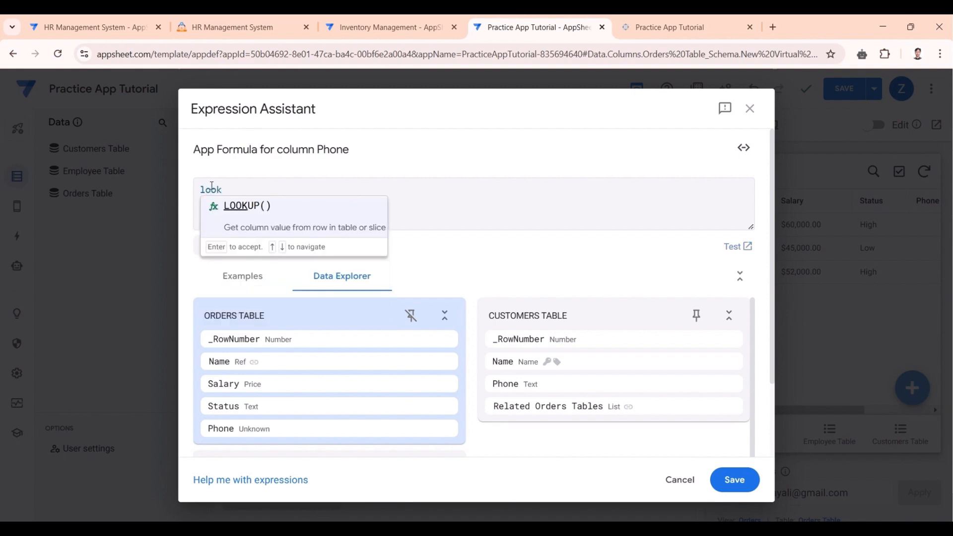
click(276, 212)
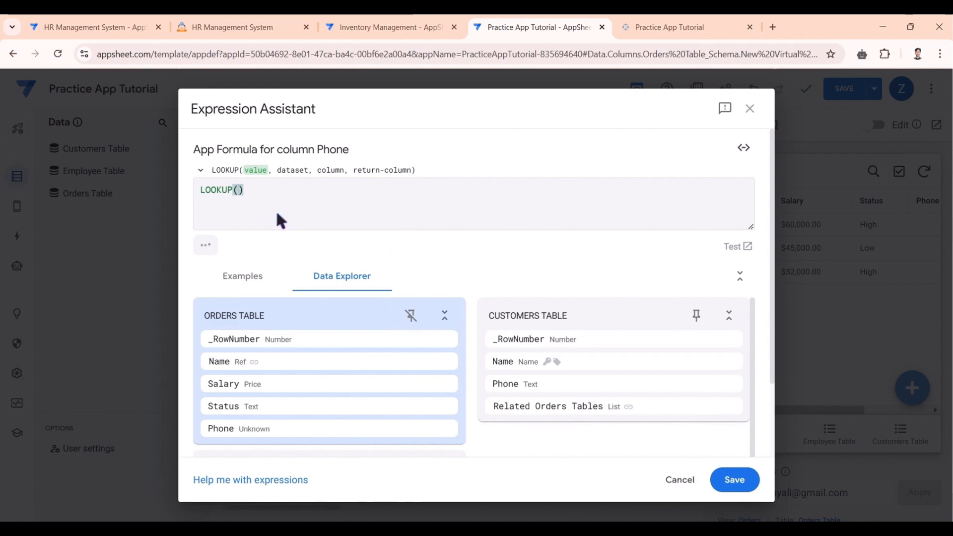
text("Ali)
key(Right)
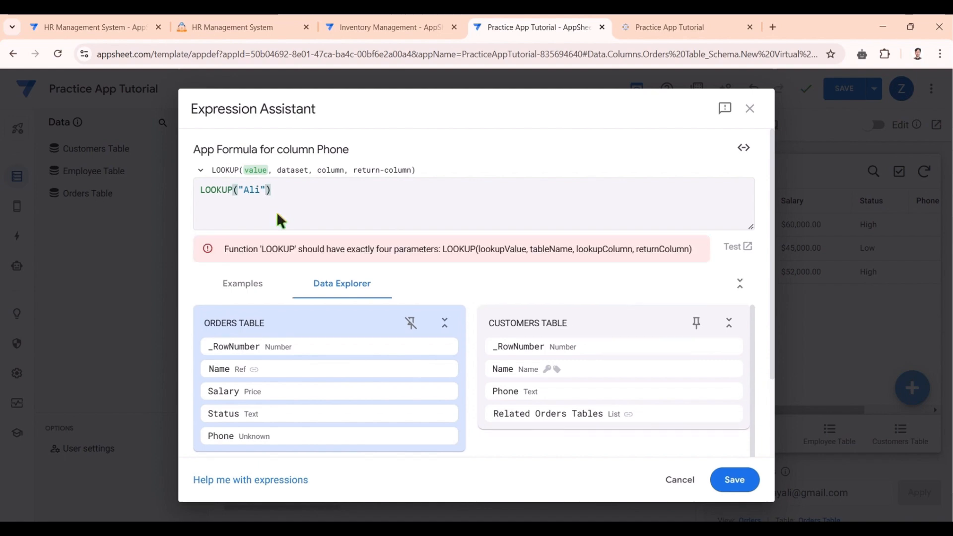
text(,)
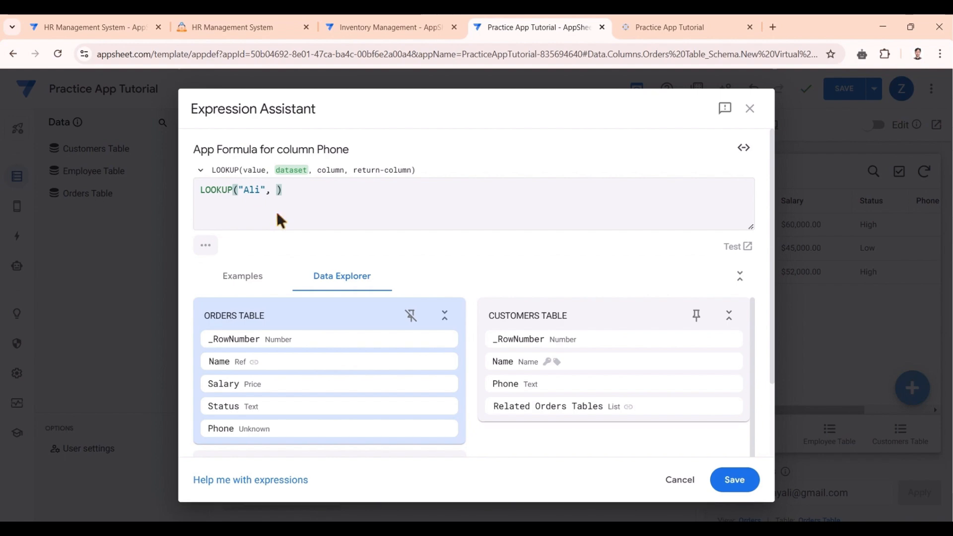
text( Cu)
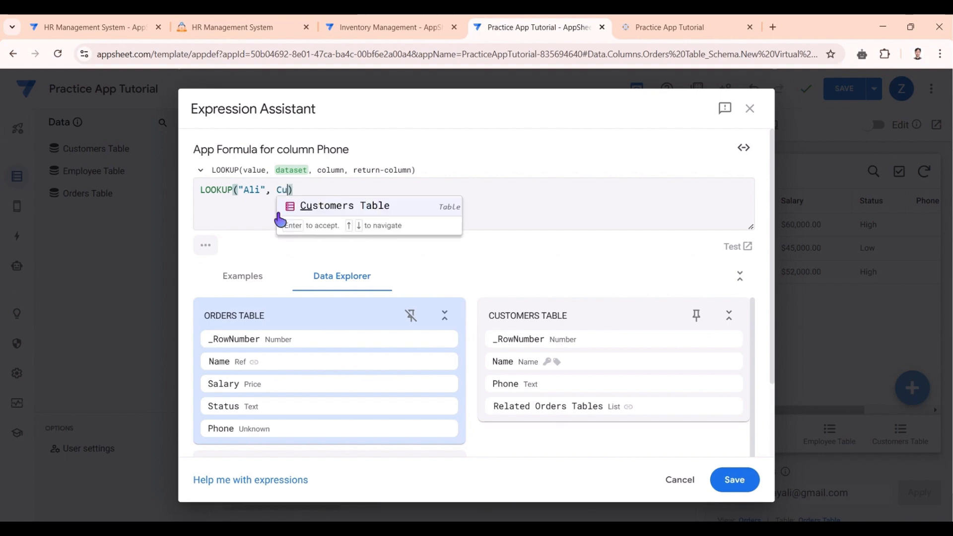
click(353, 209)
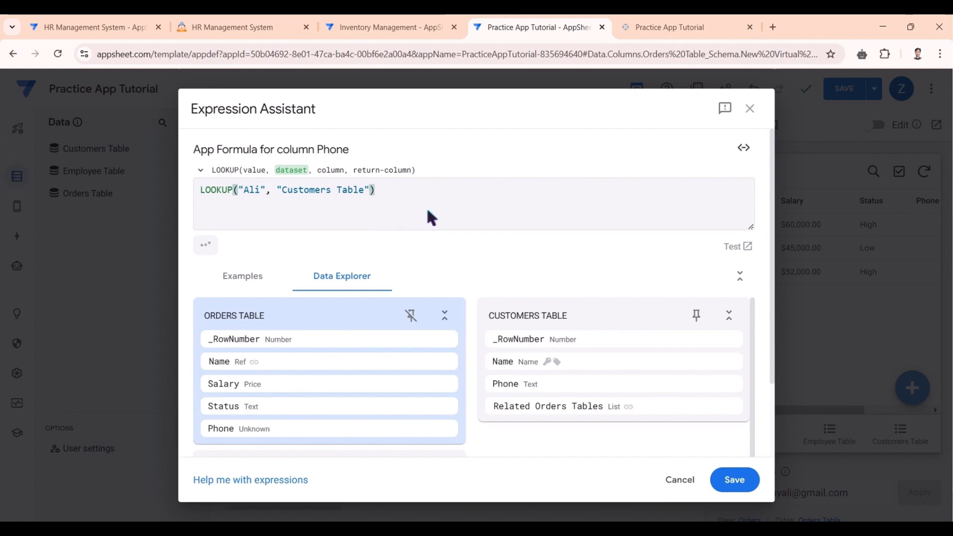
text(,)
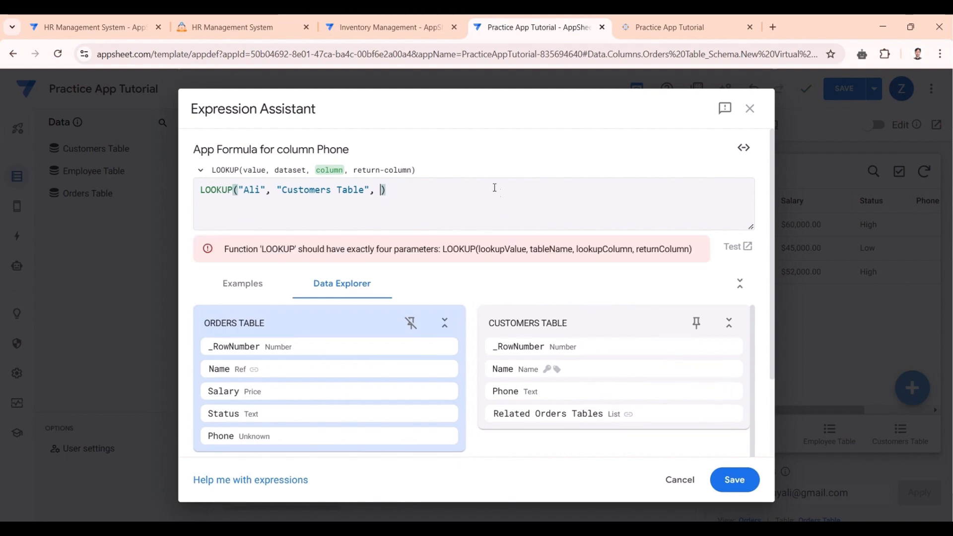
text( Na)
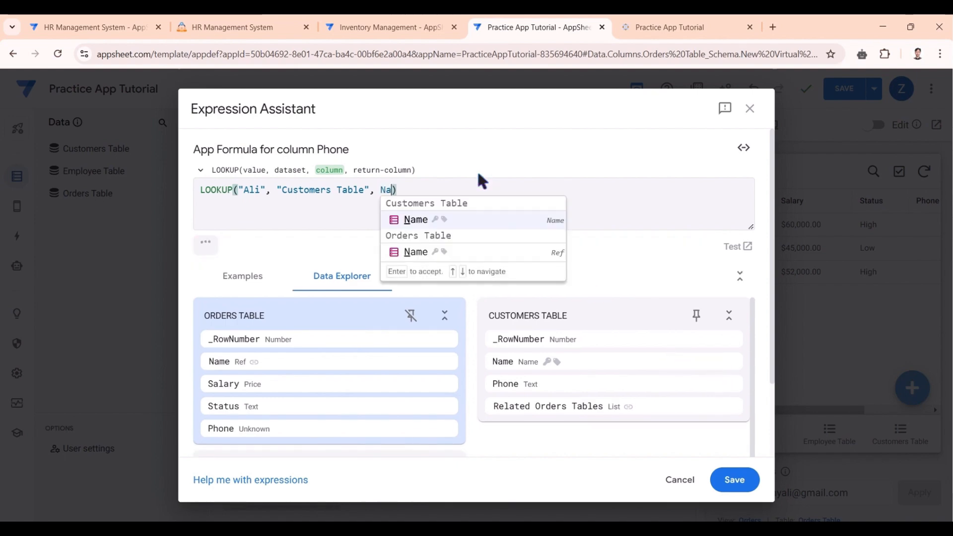
click(485, 221)
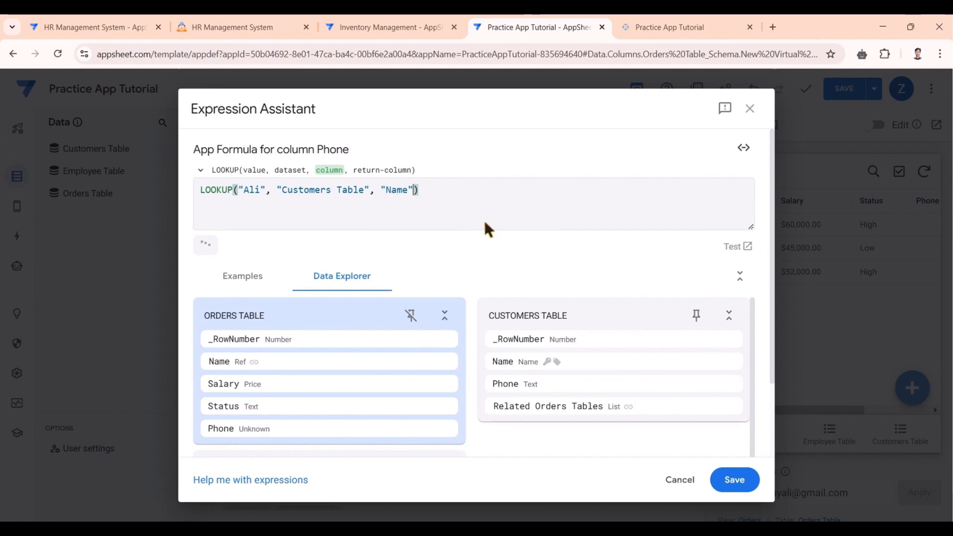
text(, )
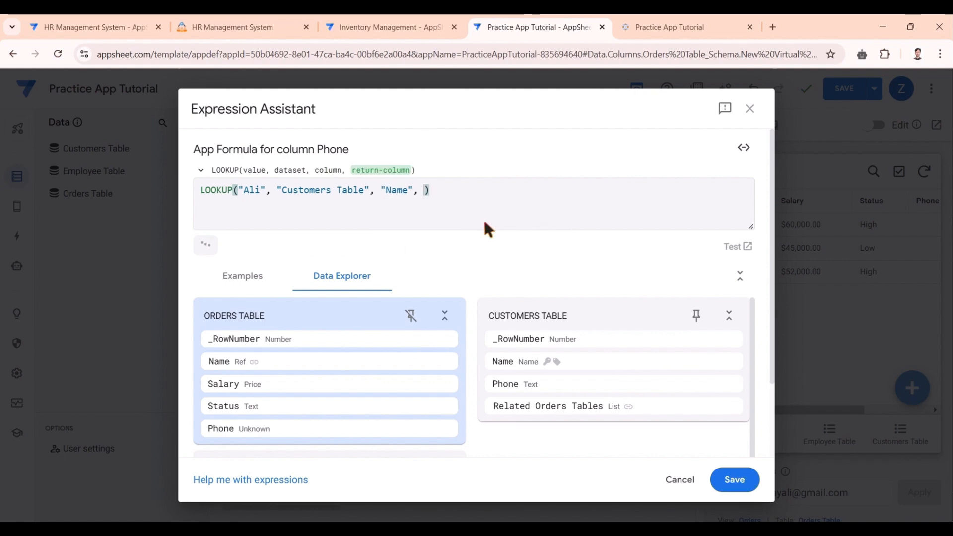
text(")
text(ph)
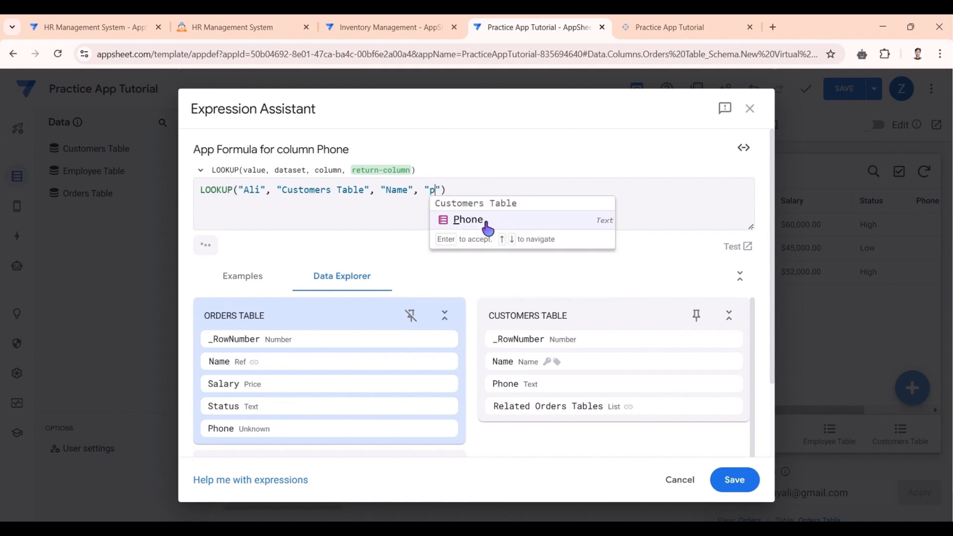
click(486, 222)
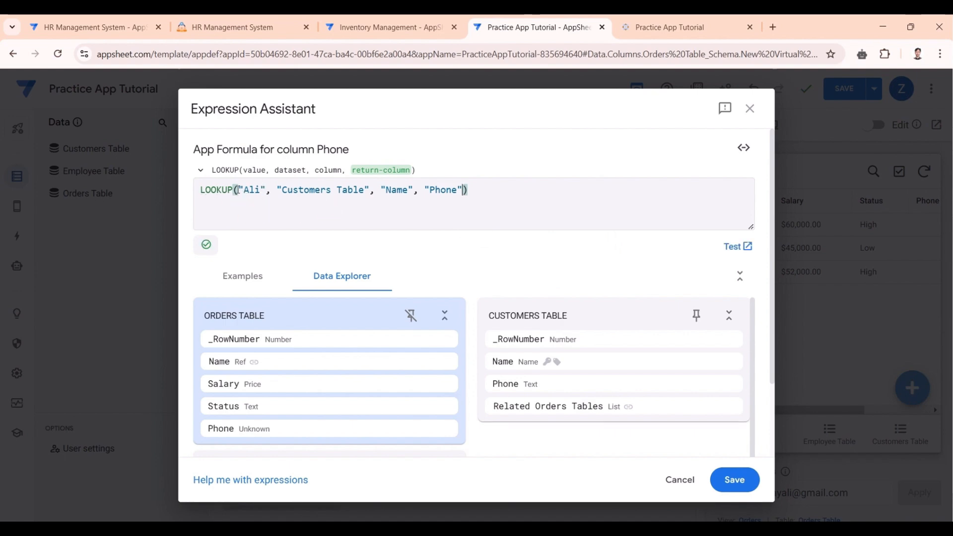
- Review the dataset and Phone arguments, save the formula, close the column and save the app
drag(284, 191, 411, 190)
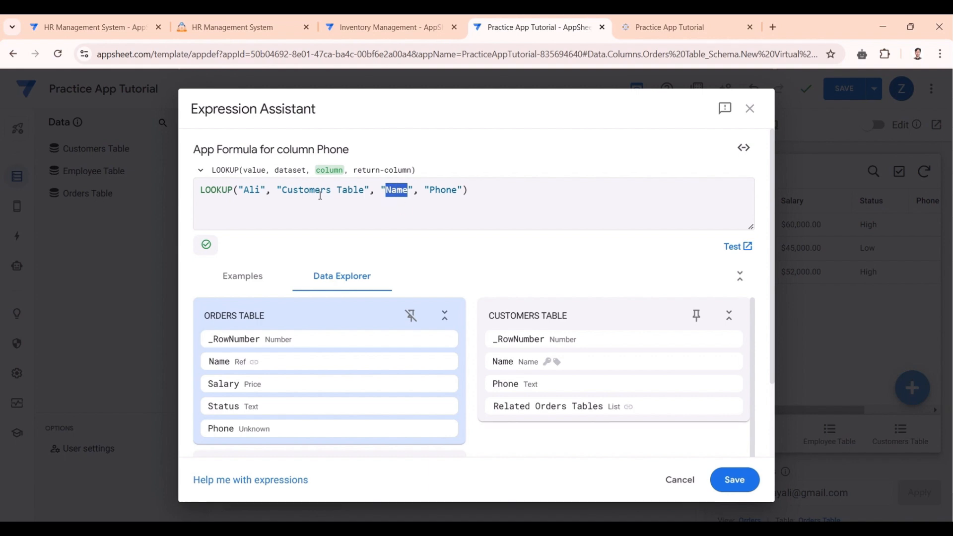
drag(430, 190, 460, 191)
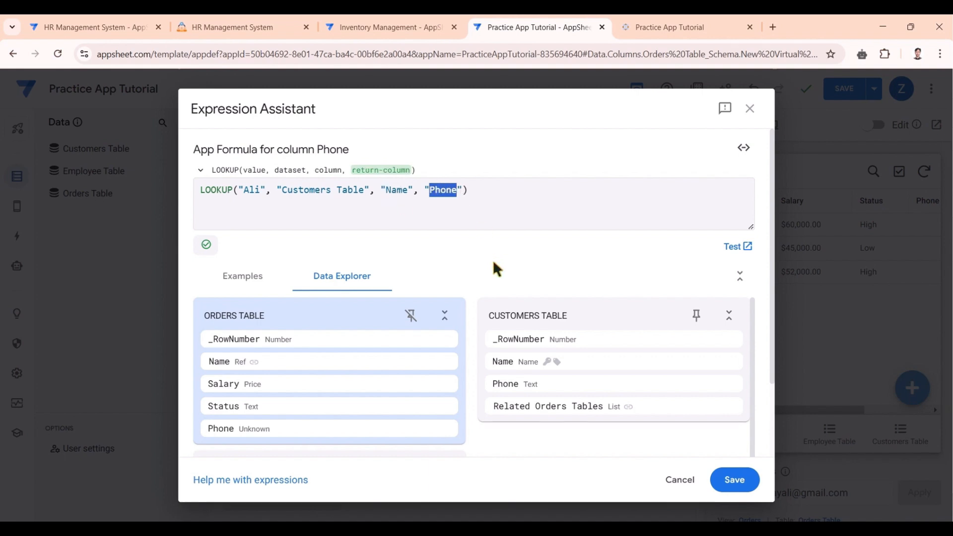
click(483, 195)
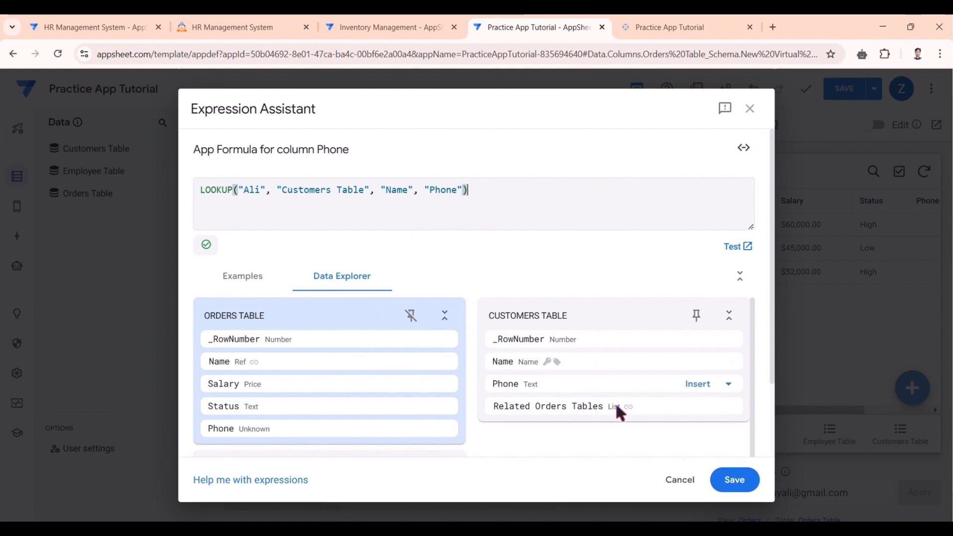
click(736, 485)
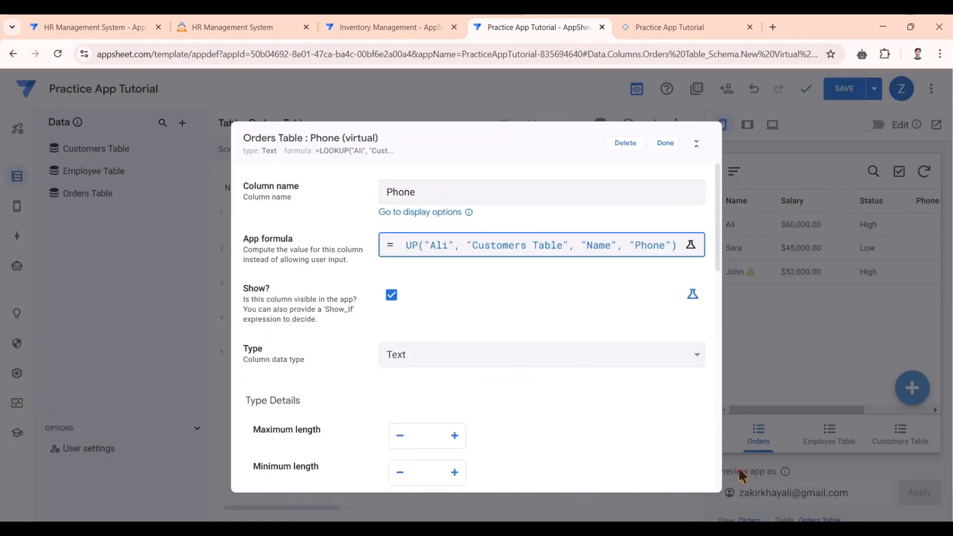
click(675, 144)
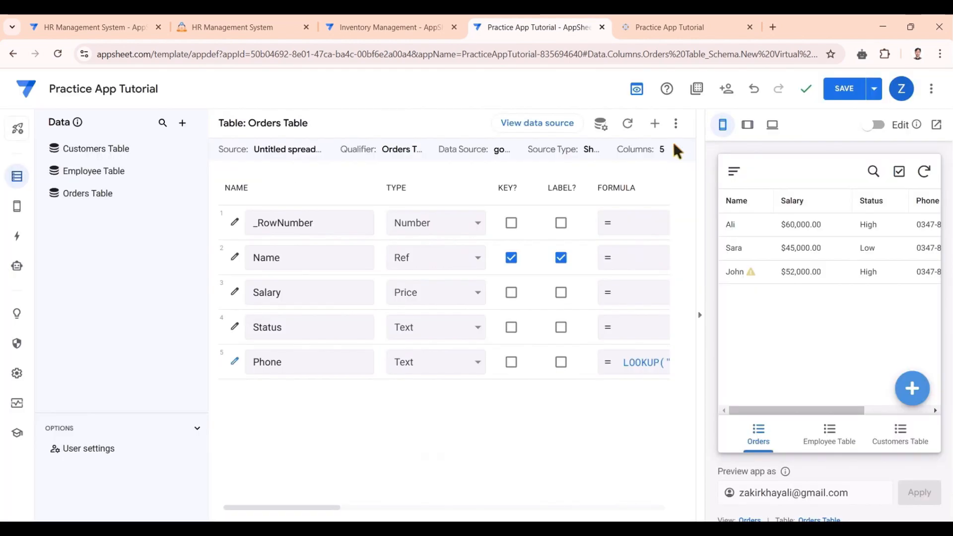
click(840, 92)
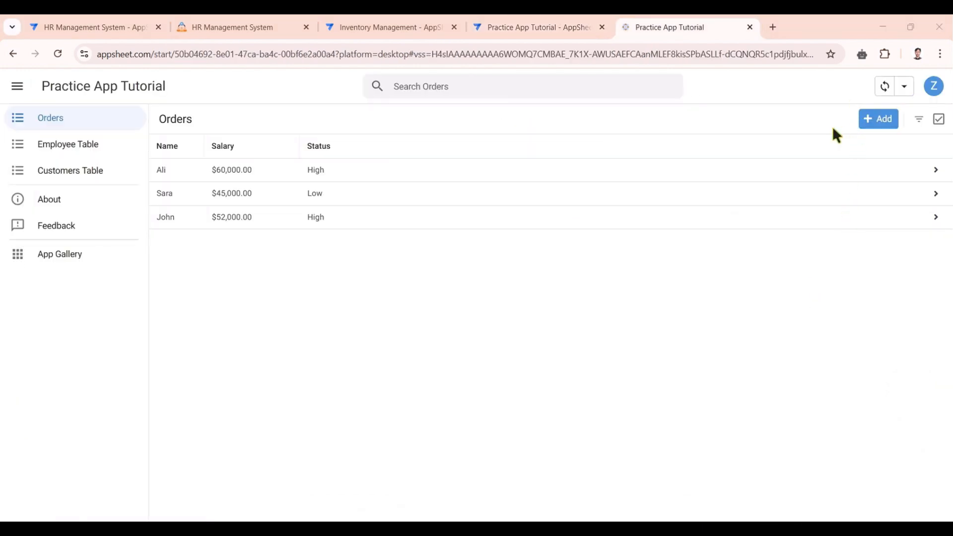
- Sync the running app so the Orders list shows the looked-up number in the Phone column
click(735, 292)
click(884, 87)
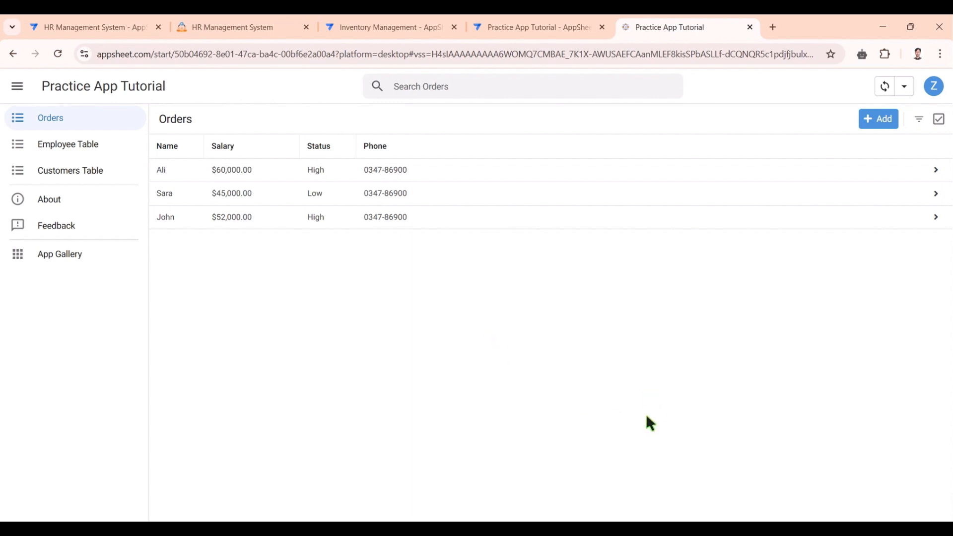
mouse_move(713, 529)
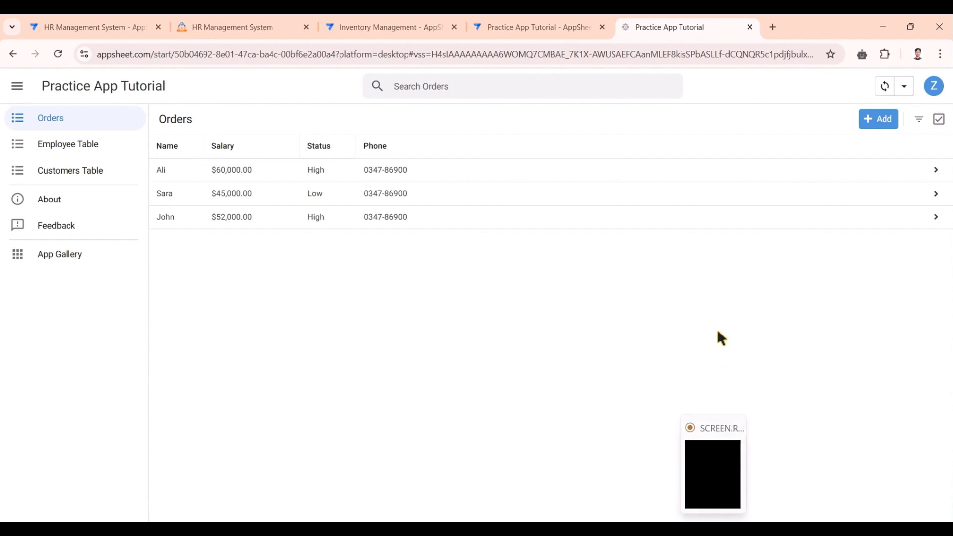